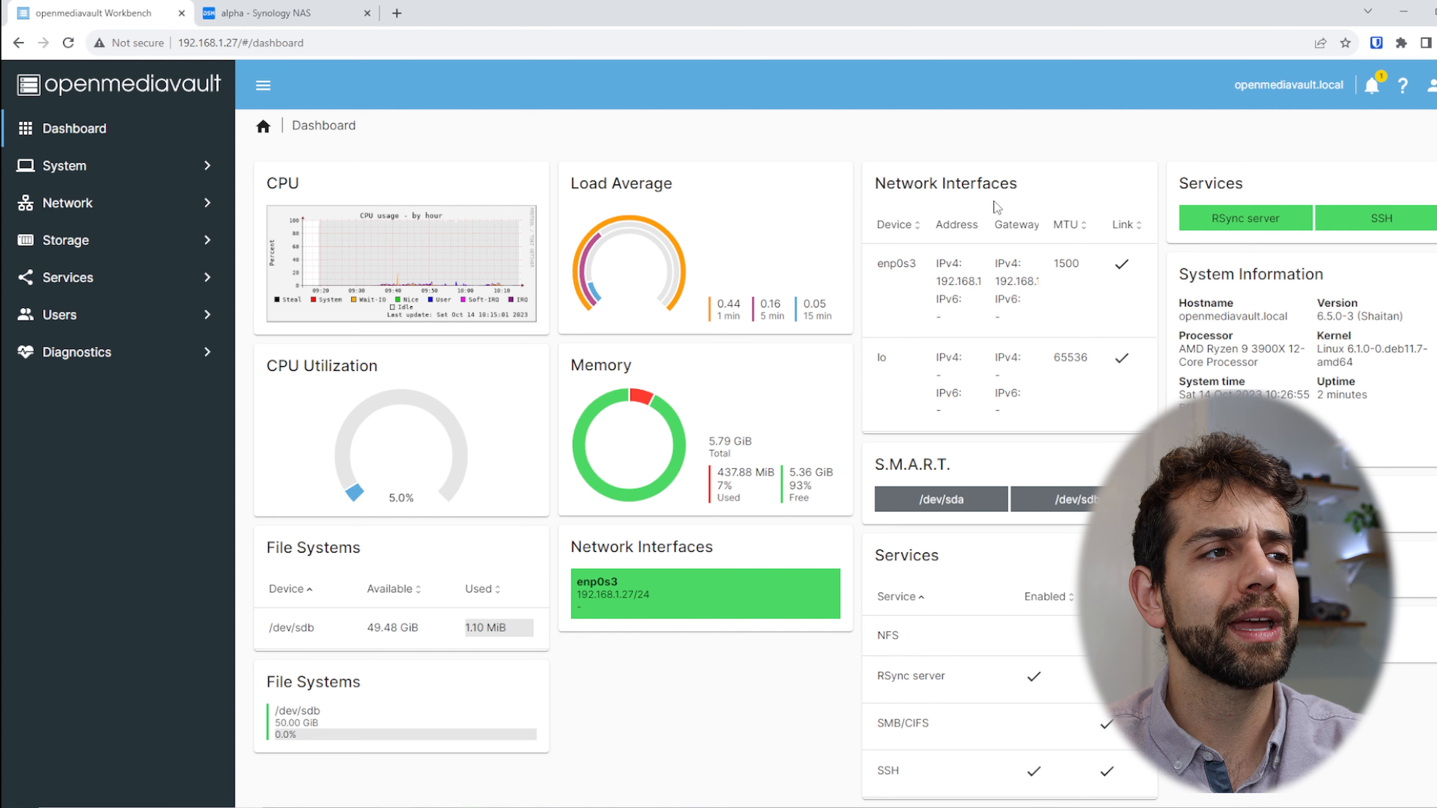
# Step: Review the openmediavault server's network interfaces and its storage disks, file systems and shared folders
pyautogui.click(967, 285)
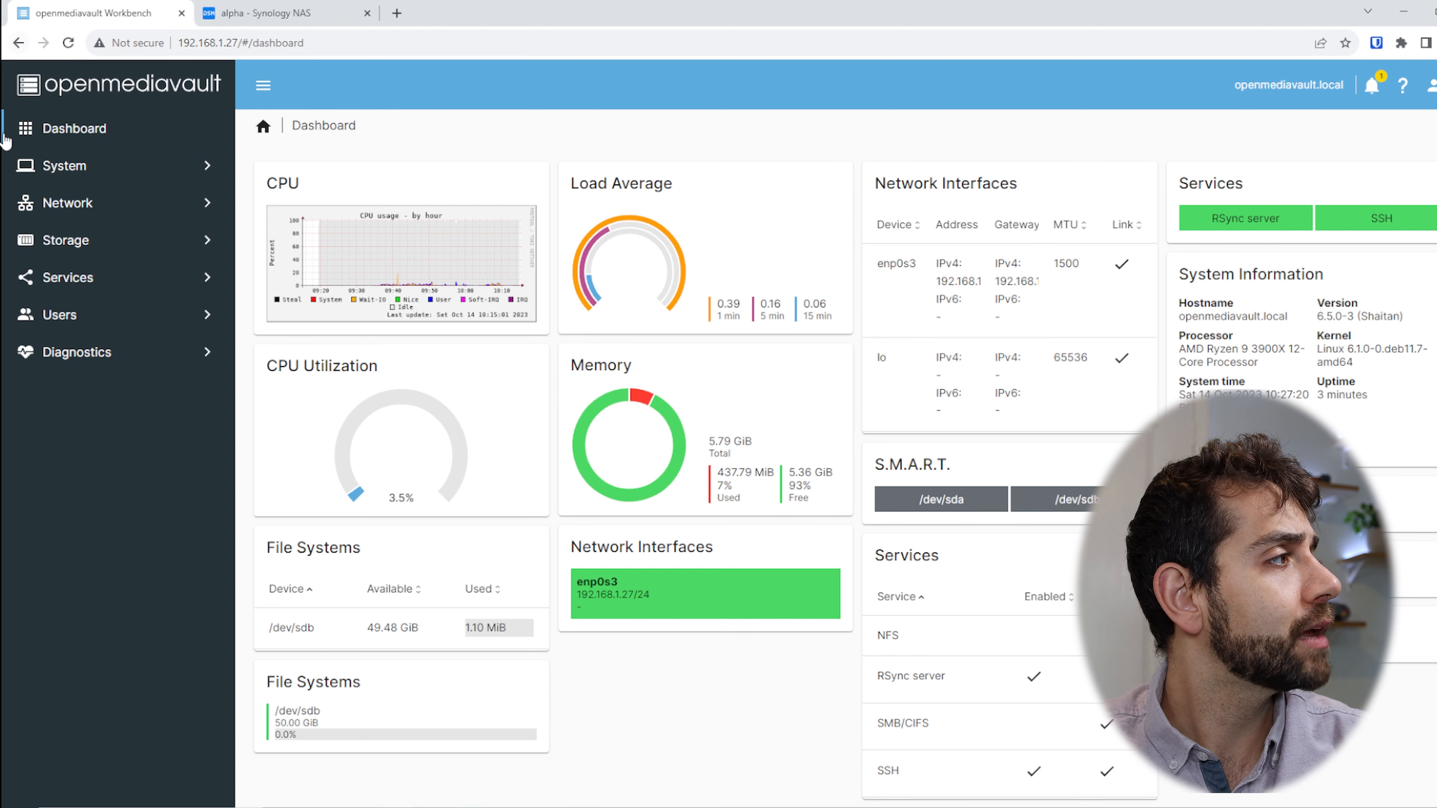
pyautogui.click(106, 206)
pyautogui.click(120, 291)
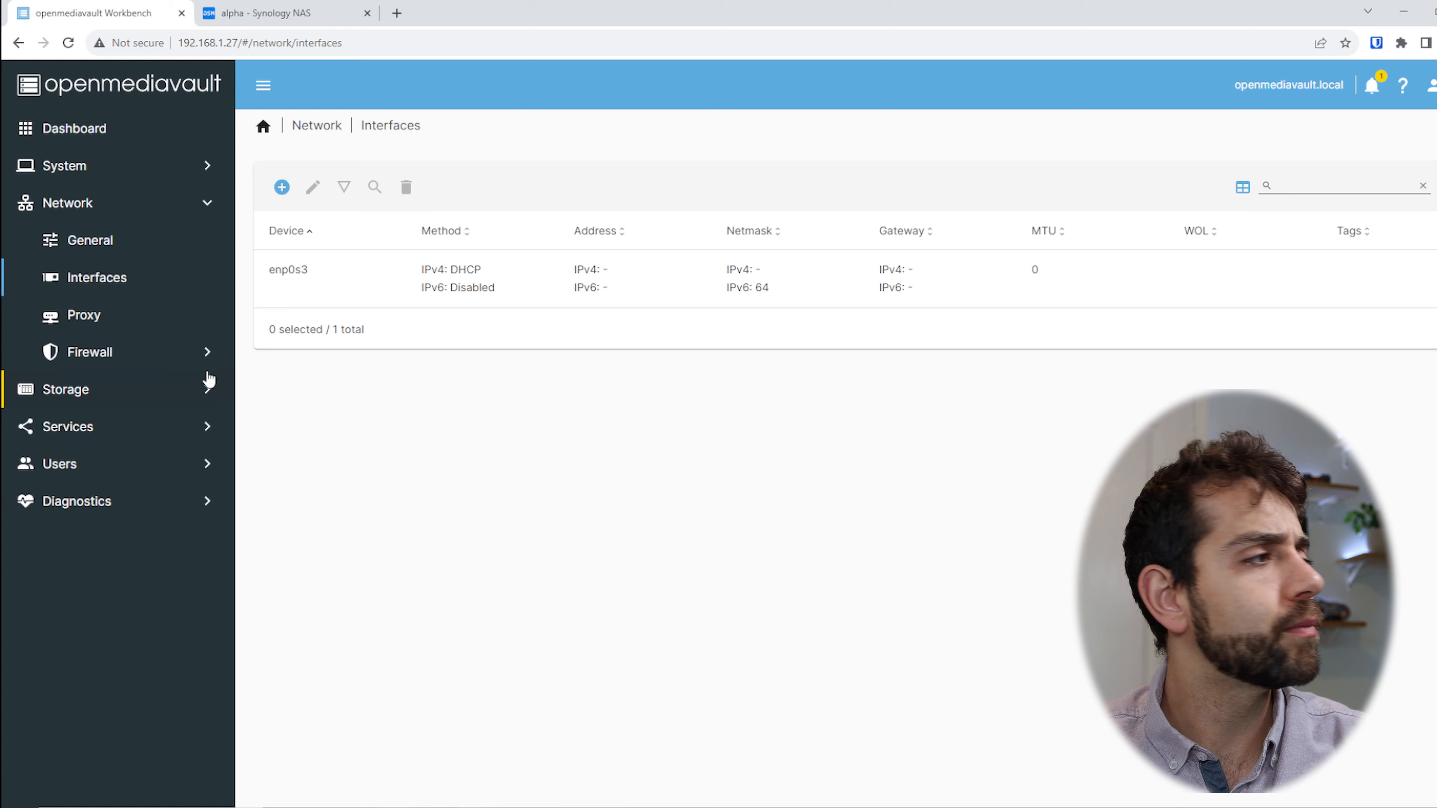
pyautogui.click(123, 396)
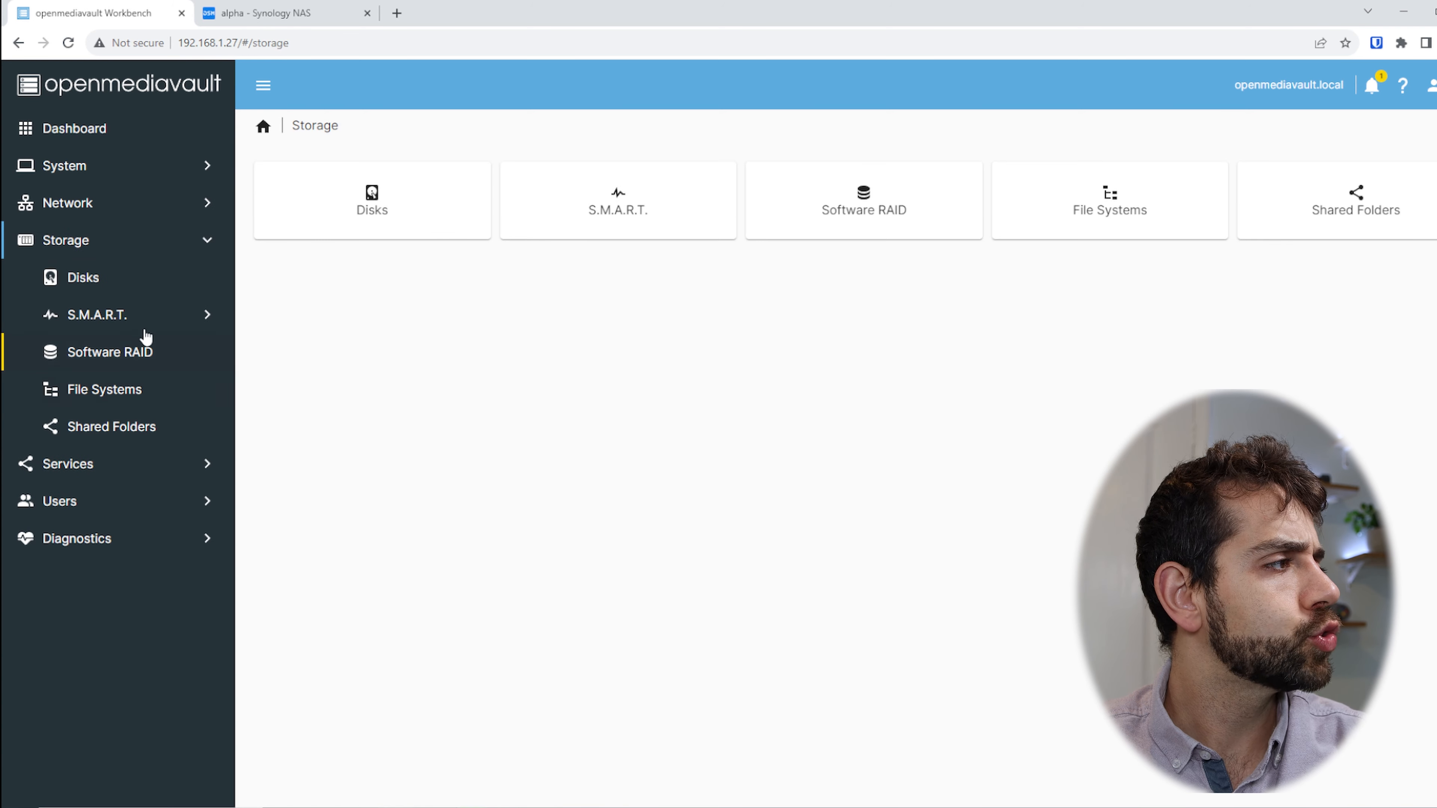
pyautogui.click(128, 278)
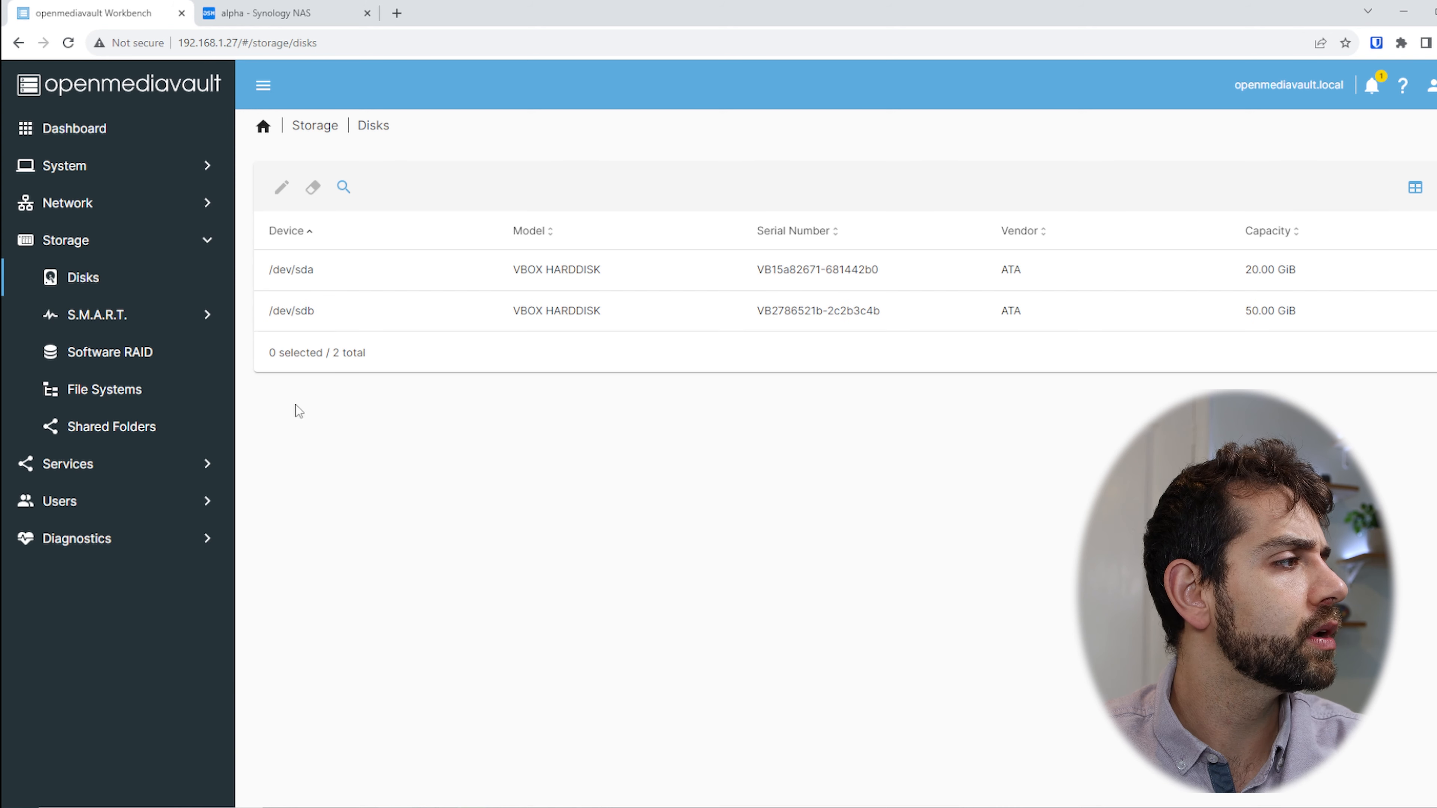
pyautogui.click(83, 391)
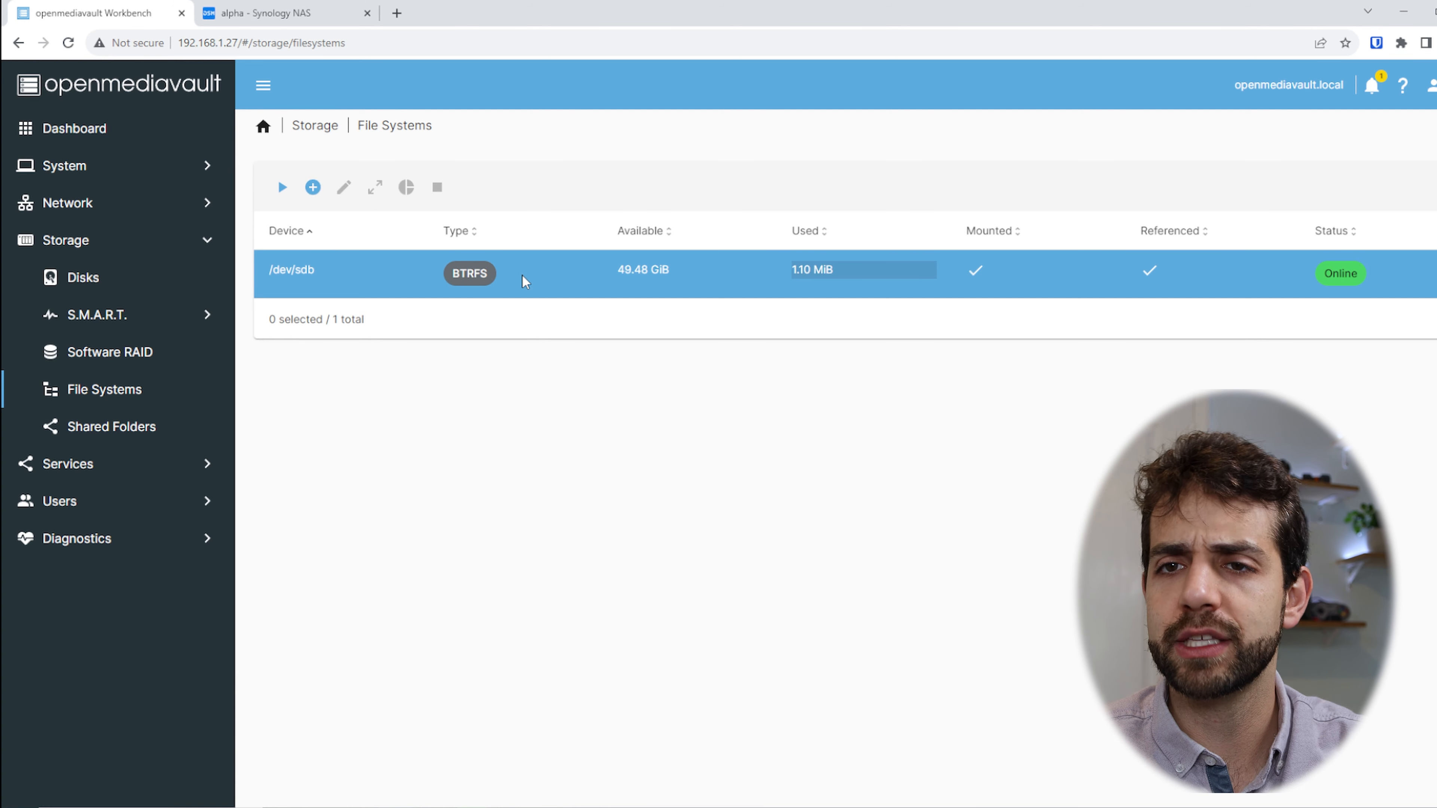
pyautogui.click(130, 424)
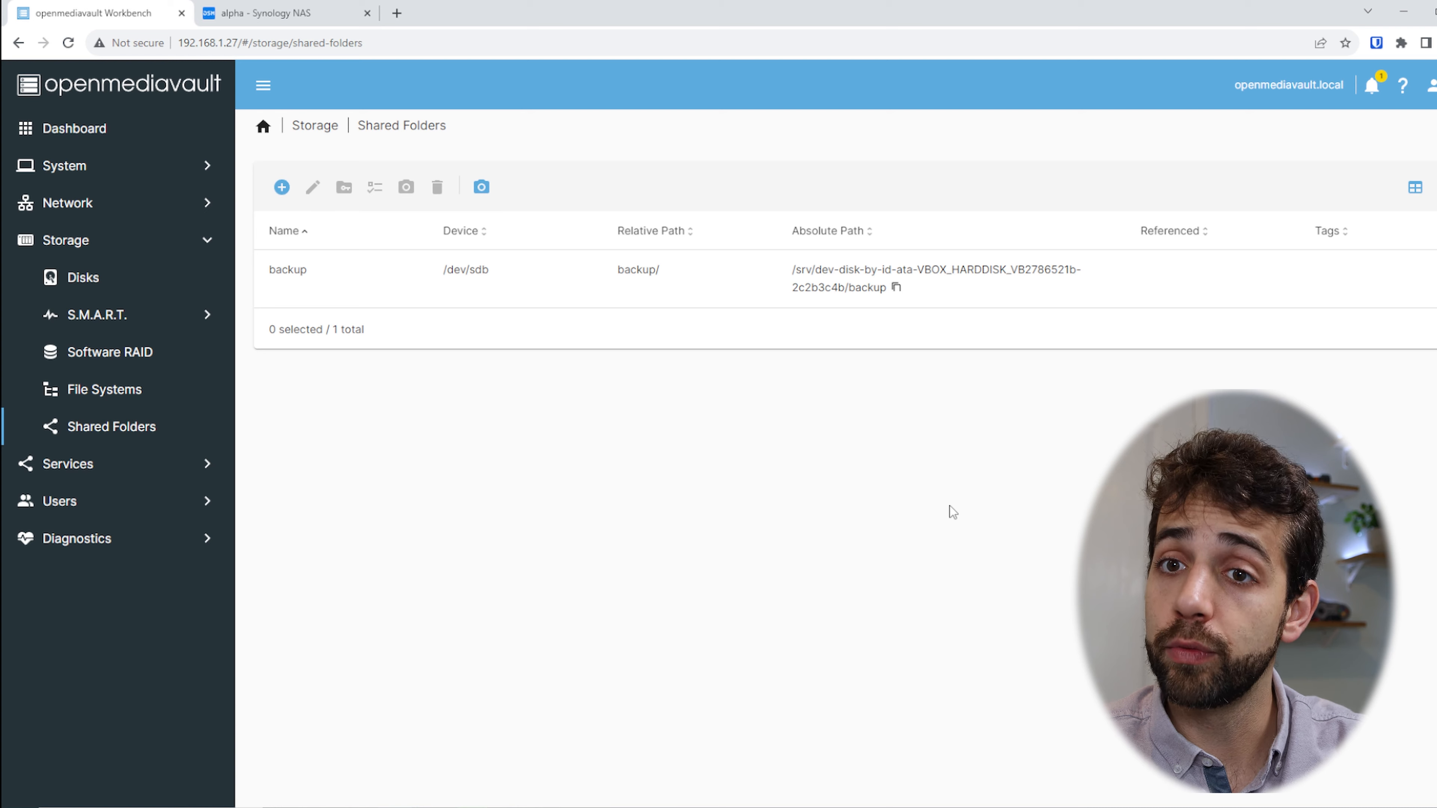
pyautogui.click(368, 283)
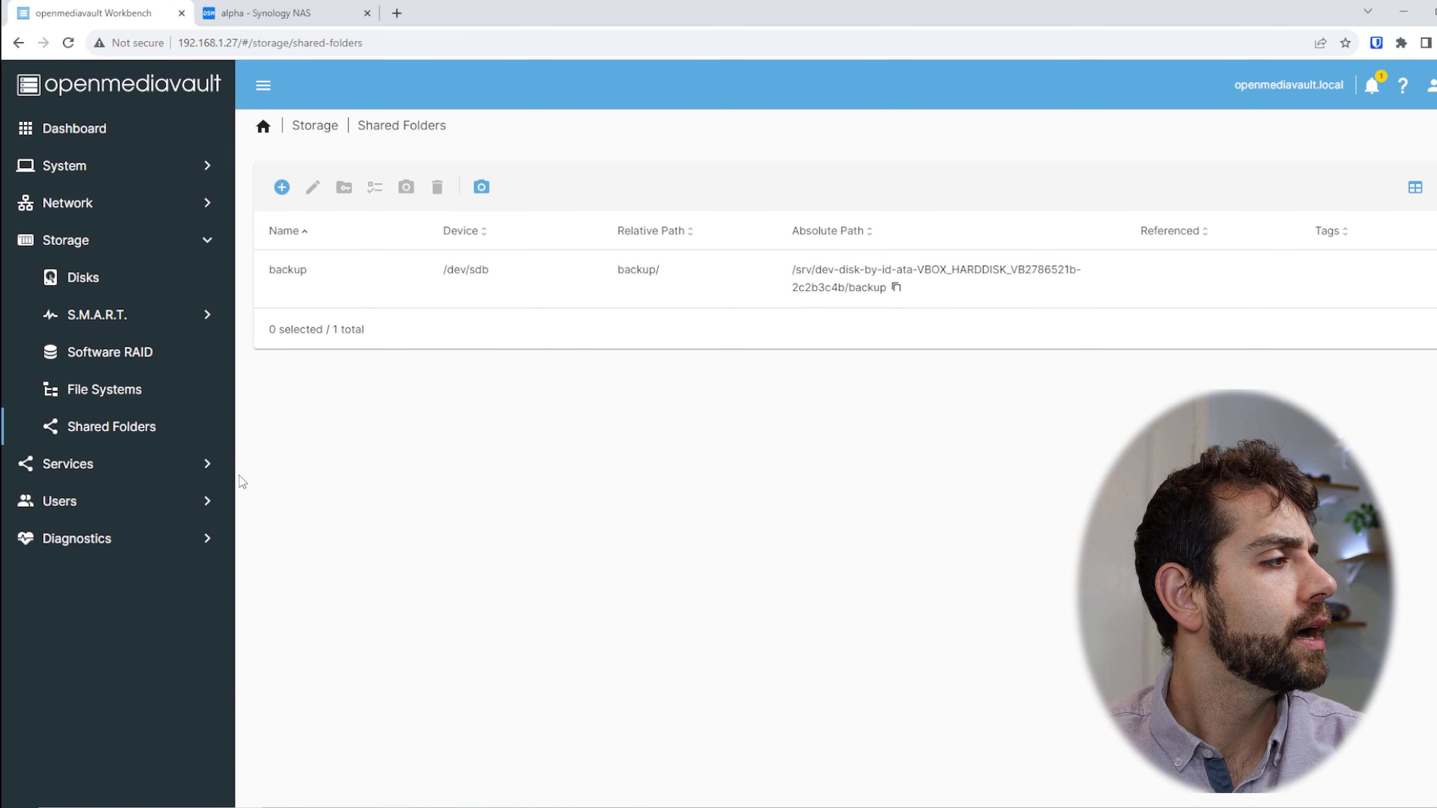
# Step: Check the list of user accounts and the access permissions of the backup shared folder
pyautogui.click(96, 502)
pyautogui.click(126, 398)
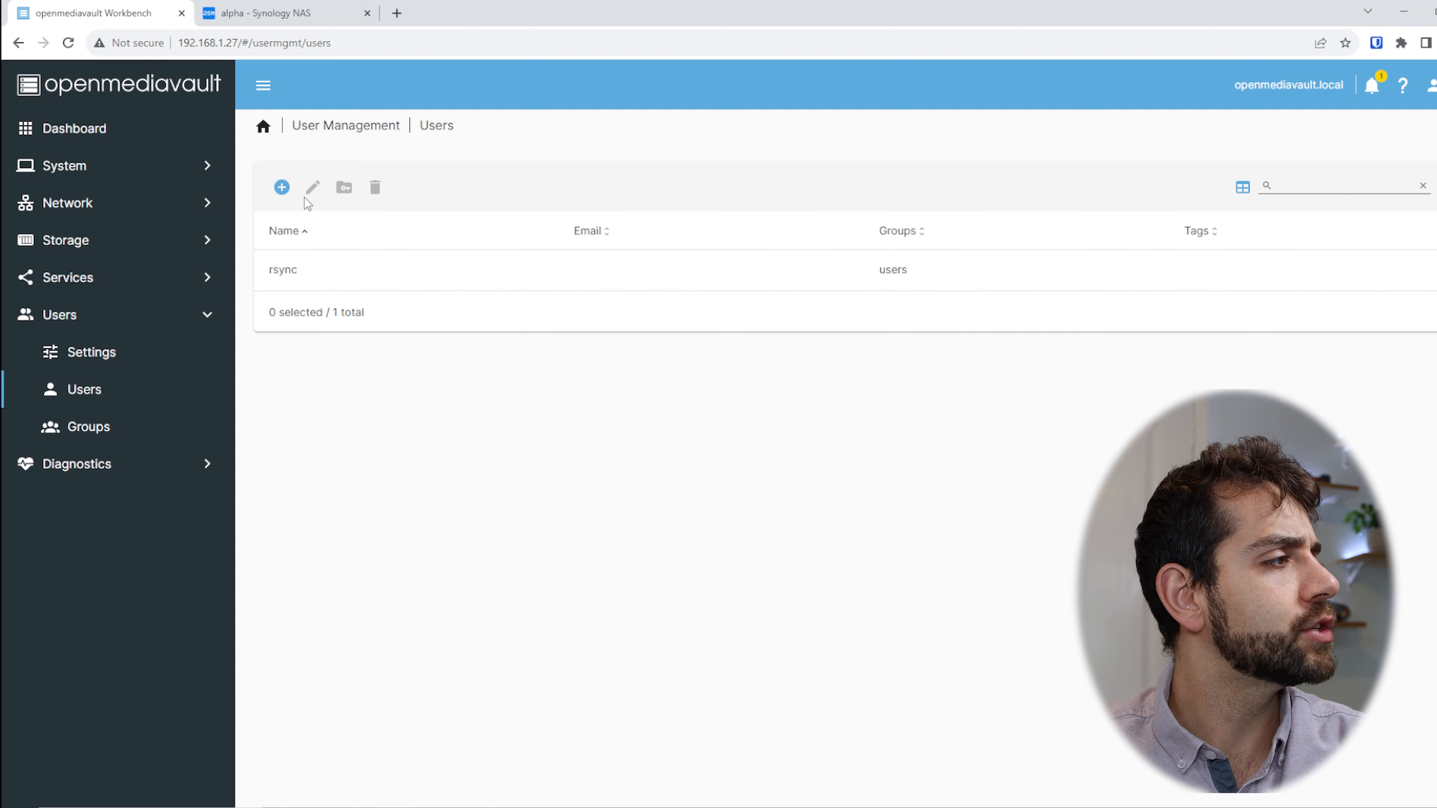
pyautogui.click(73, 241)
pyautogui.click(113, 428)
pyautogui.click(347, 272)
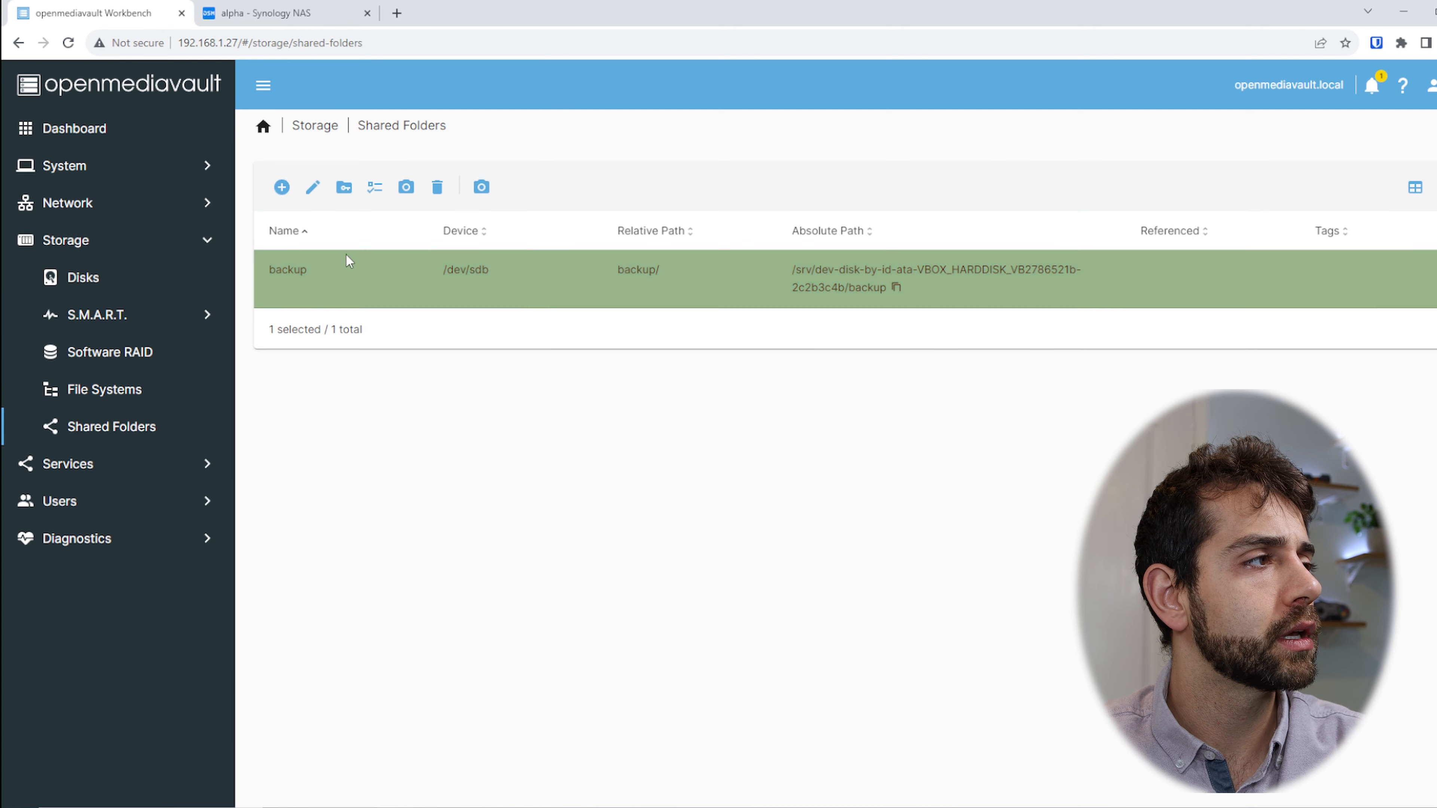
pyautogui.click(344, 187)
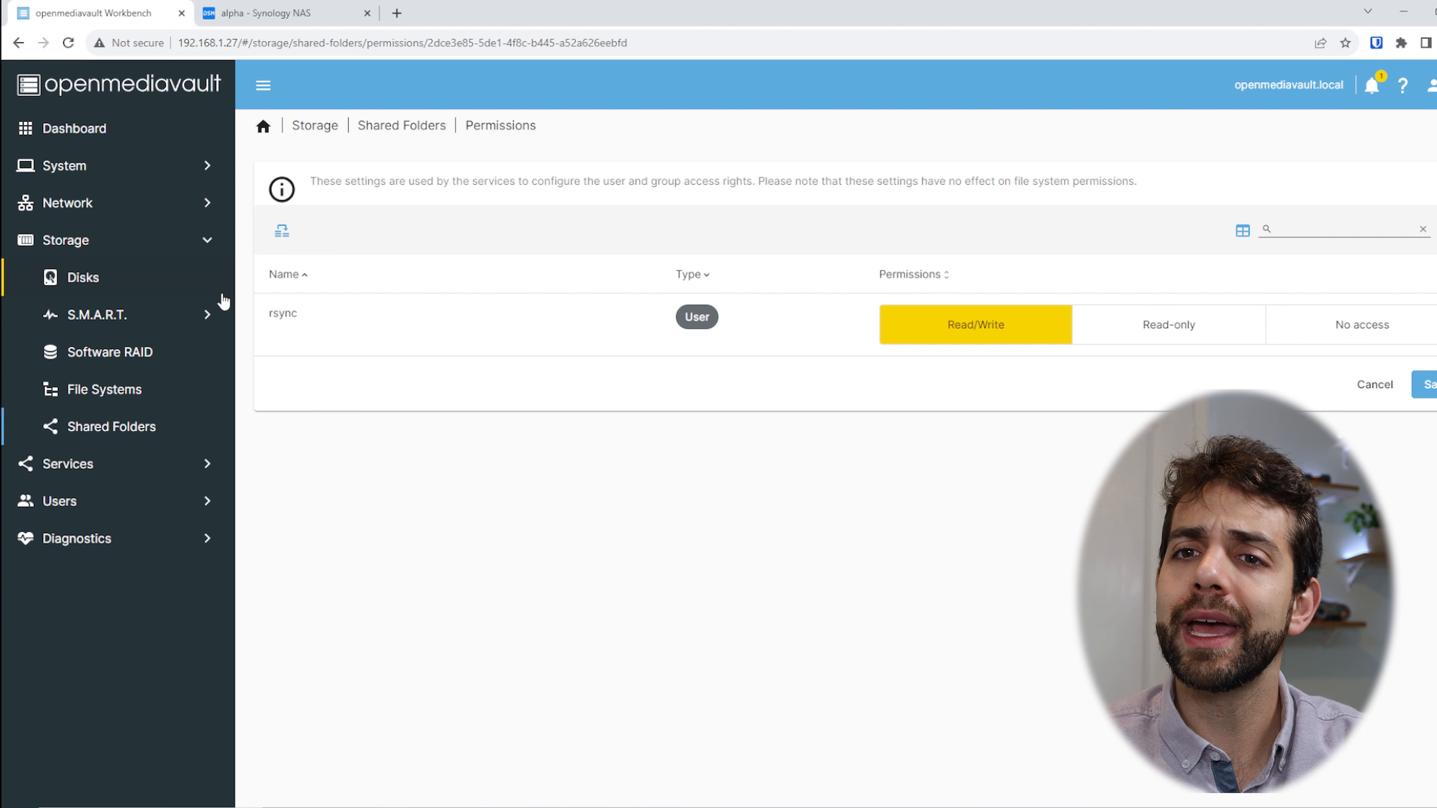
# Step: Start a new Rsync server module that uses the shared folder backup [on /dev/sdb, backup/]
pyautogui.click(67, 469)
pyautogui.click(151, 354)
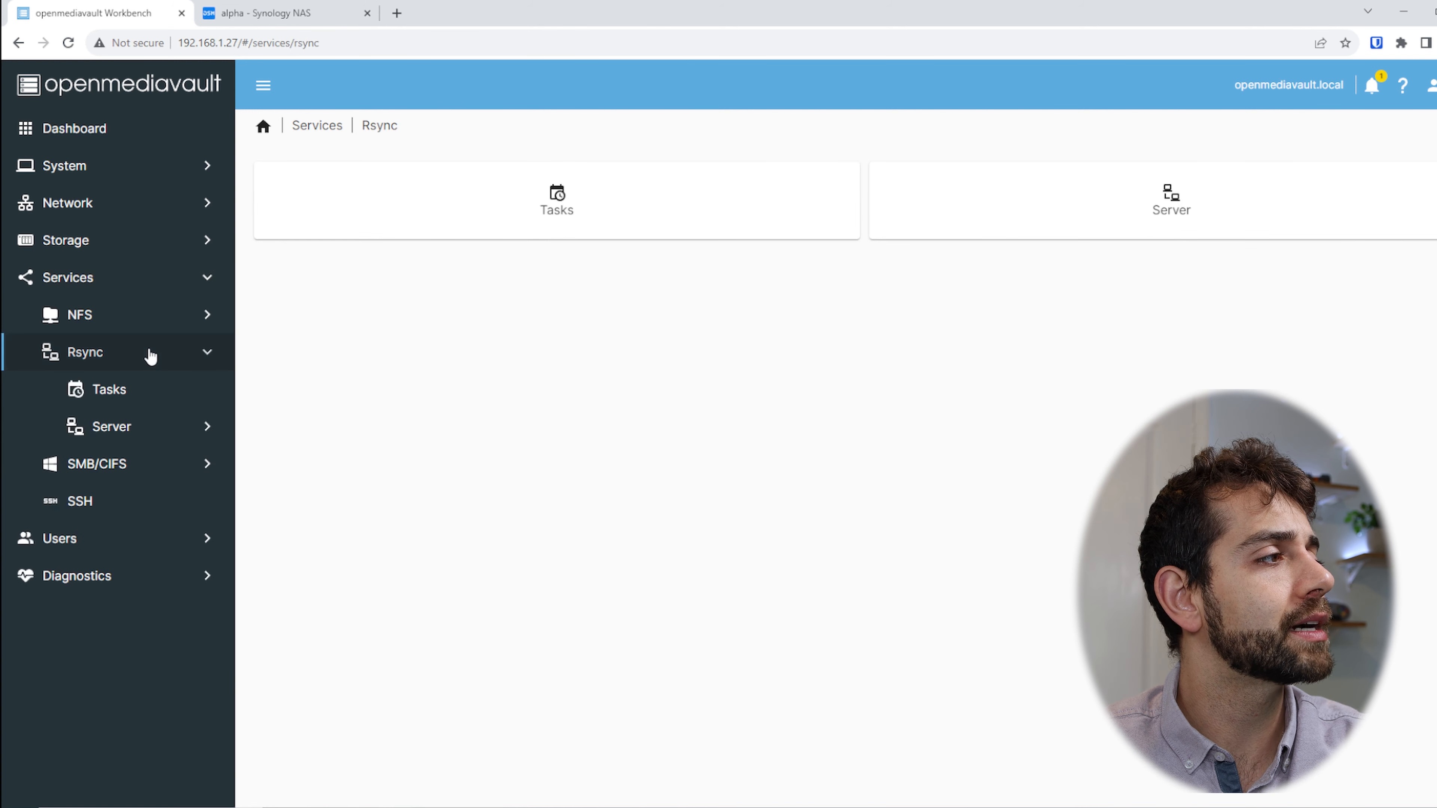
pyautogui.click(1085, 210)
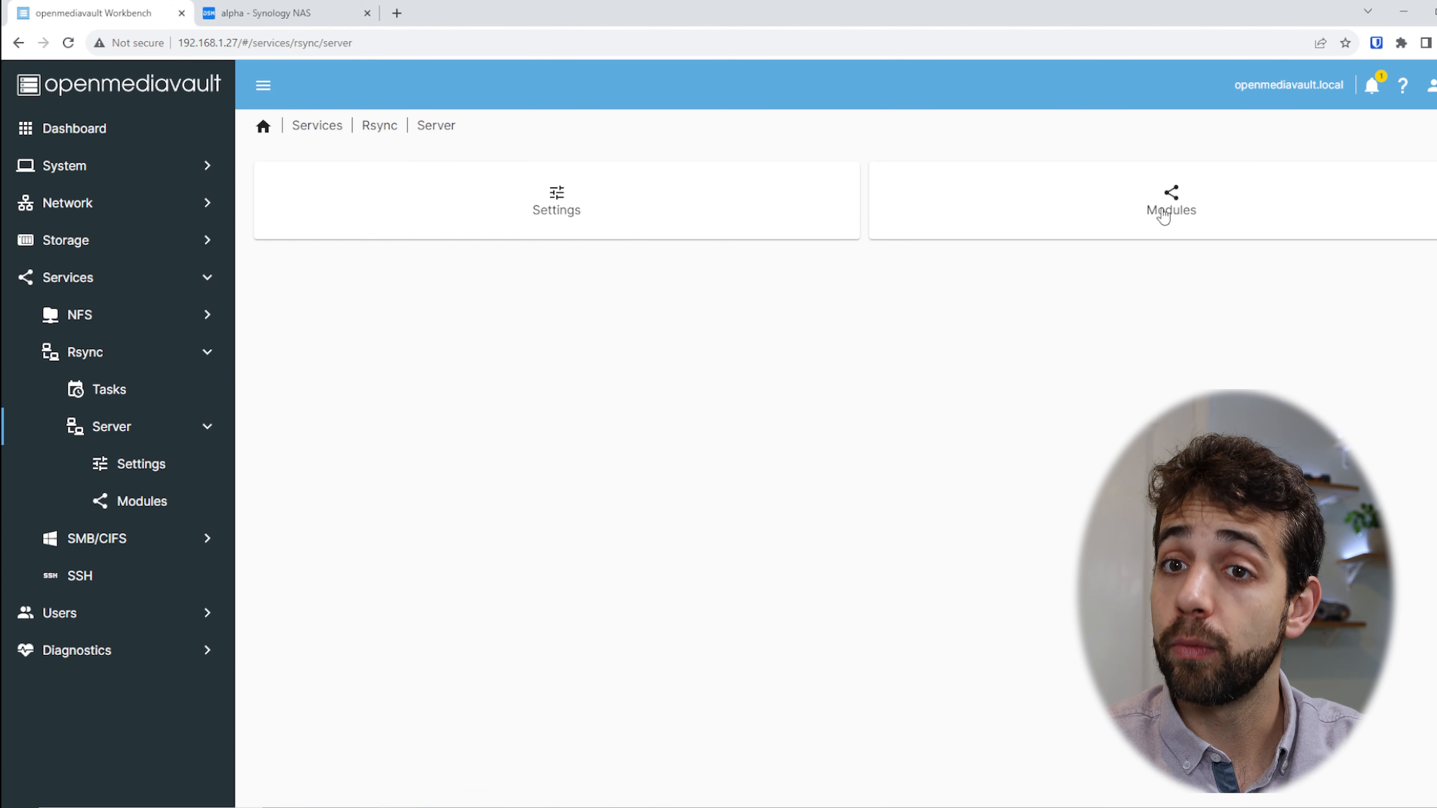
pyautogui.click(1160, 214)
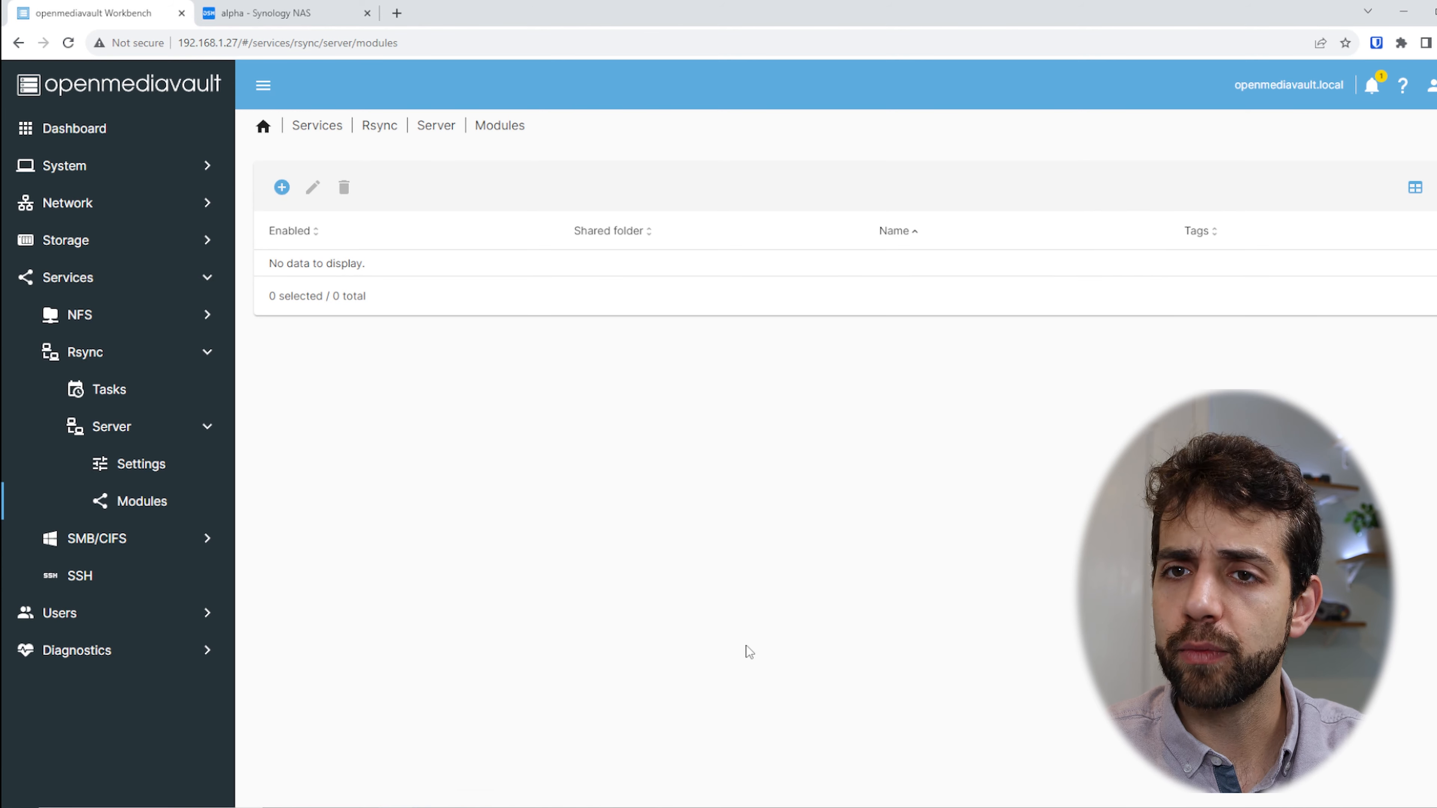
pyautogui.click(282, 188)
pyautogui.click(347, 217)
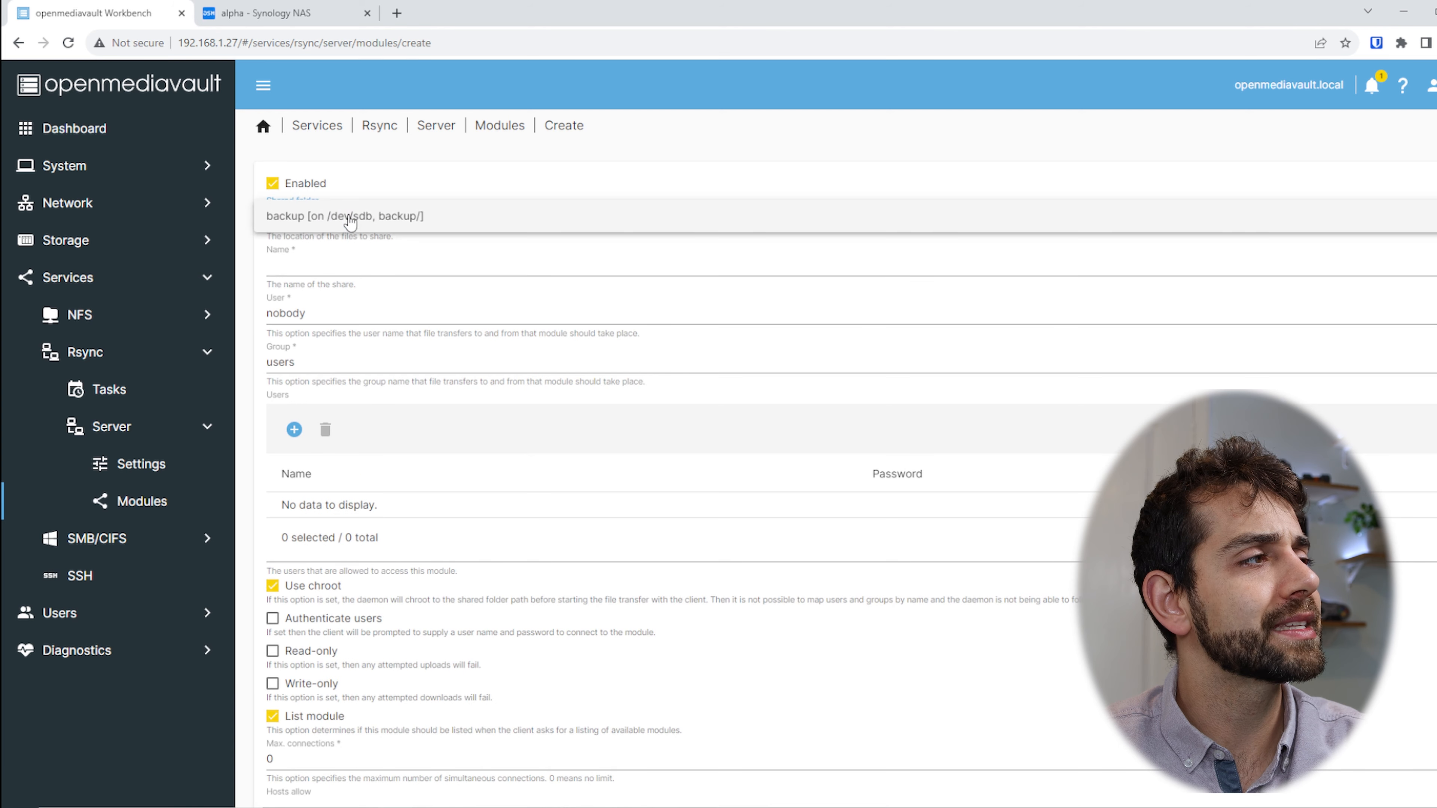
pyautogui.click(382, 222)
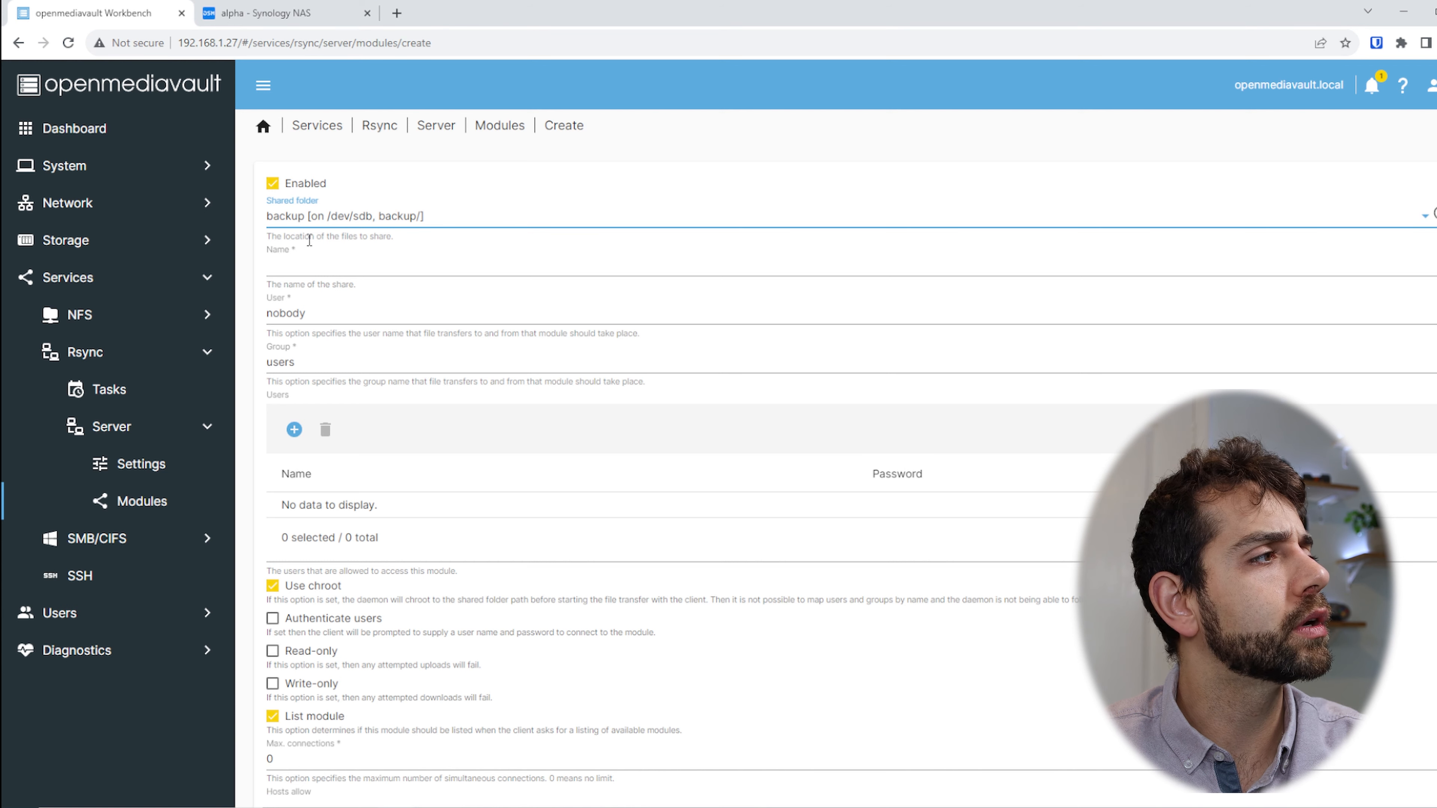
# Step: Name the module backup and set its file transfer user to rsync
pyautogui.click(369, 261)
pyautogui.write('backup')
pyautogui.click(283, 315)
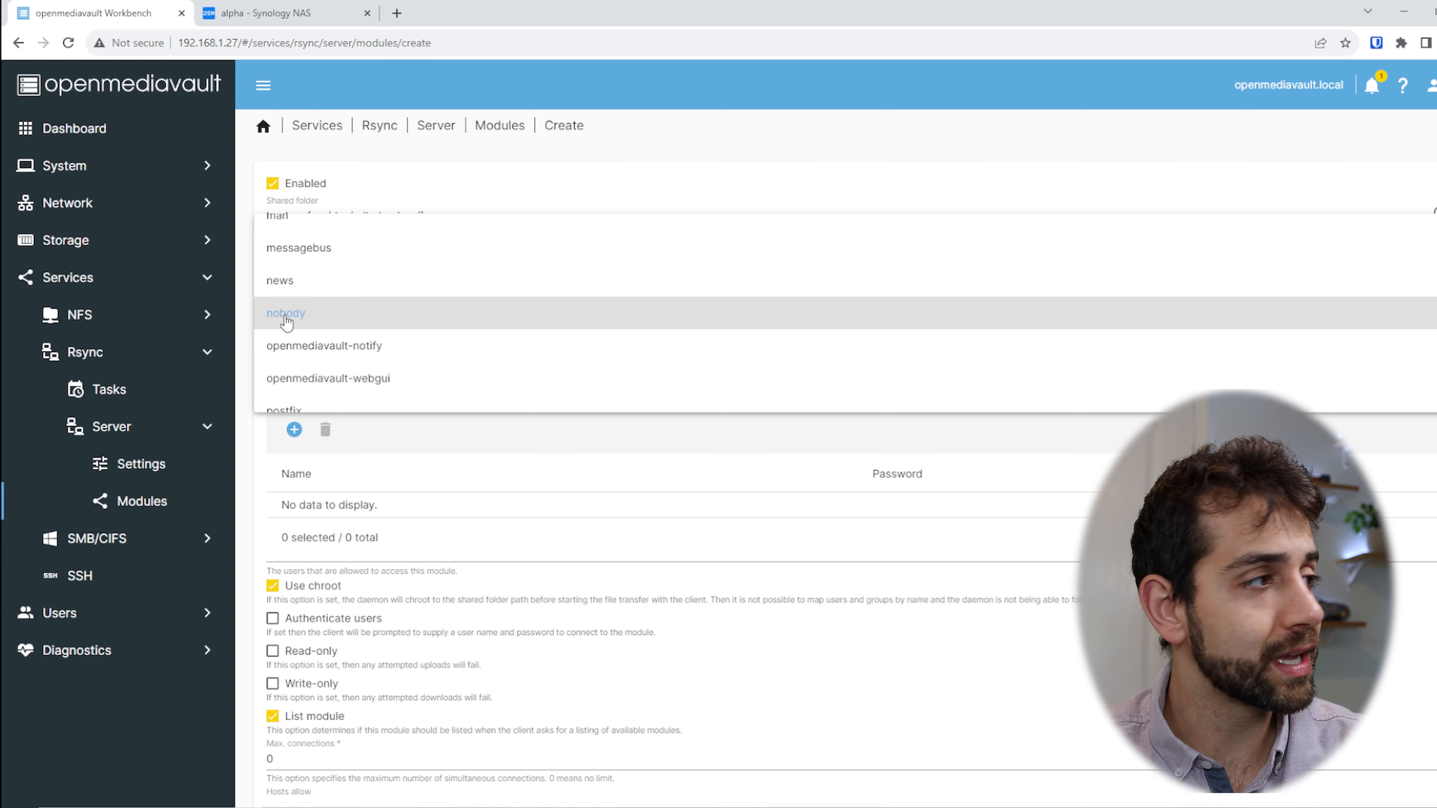
pyautogui.scroll(-3, 288, 320)
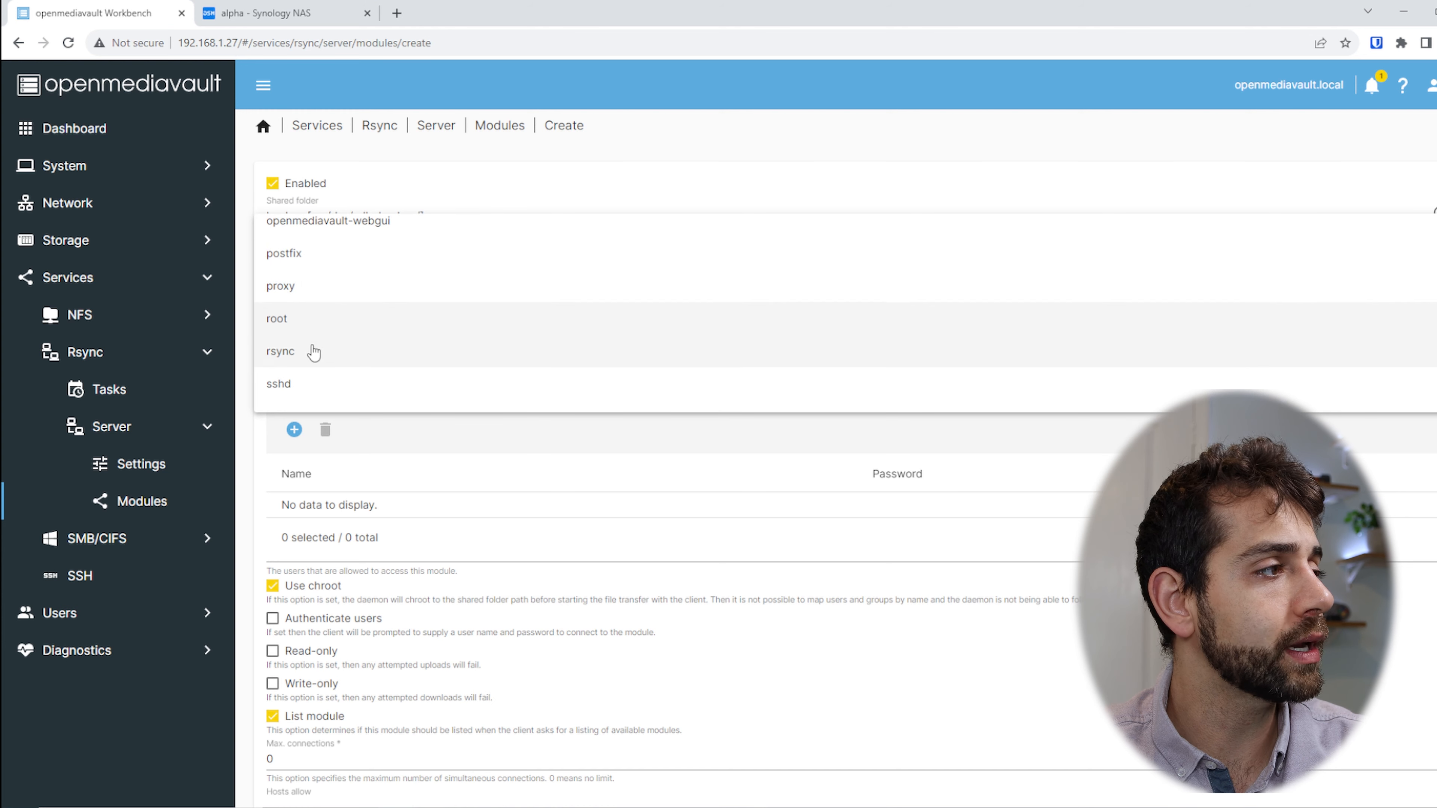
pyautogui.click(314, 352)
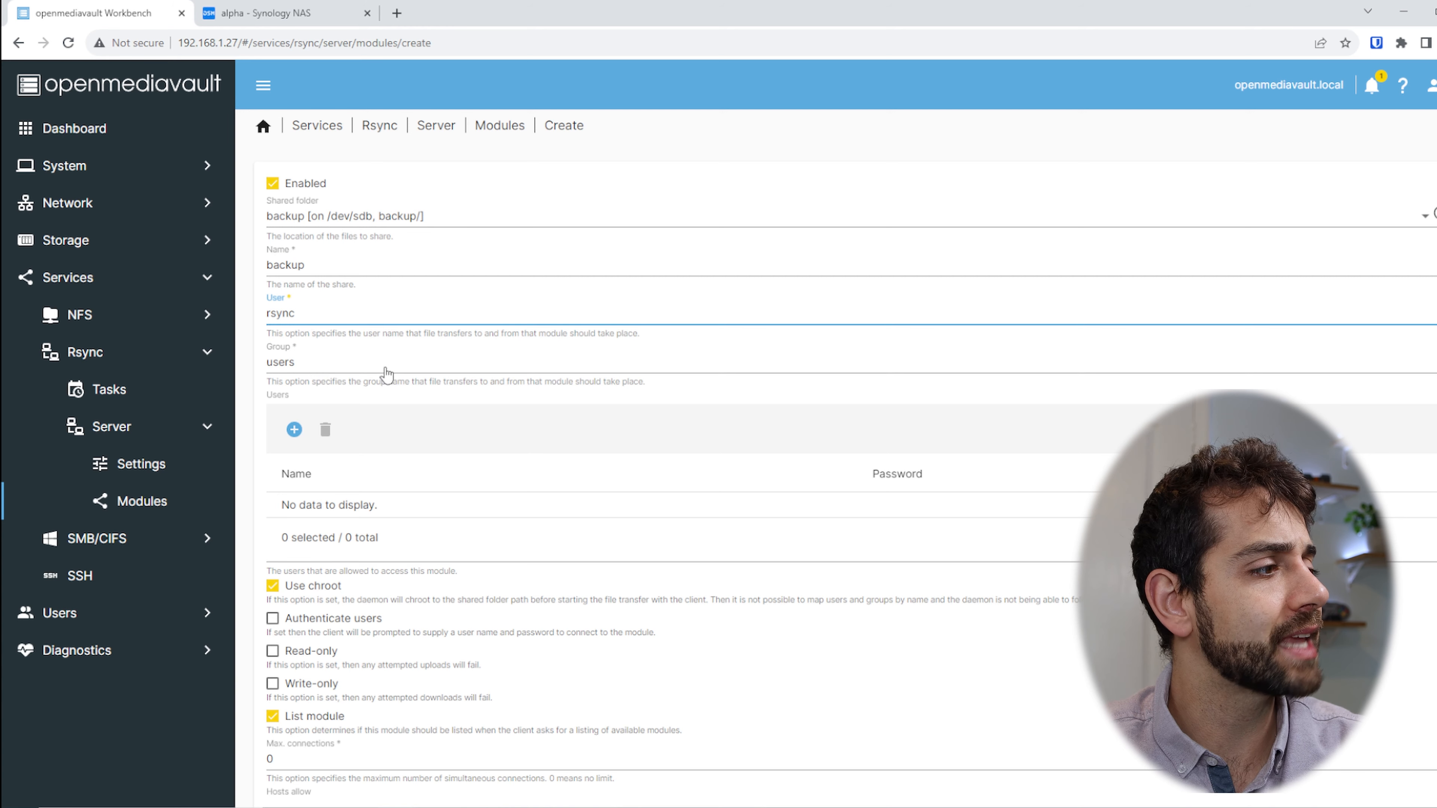
# Step: Enable Authenticate users for the module, then save it and apply the pending configuration changes
pyautogui.scroll(-3, 396, 385)
pyautogui.click(286, 467)
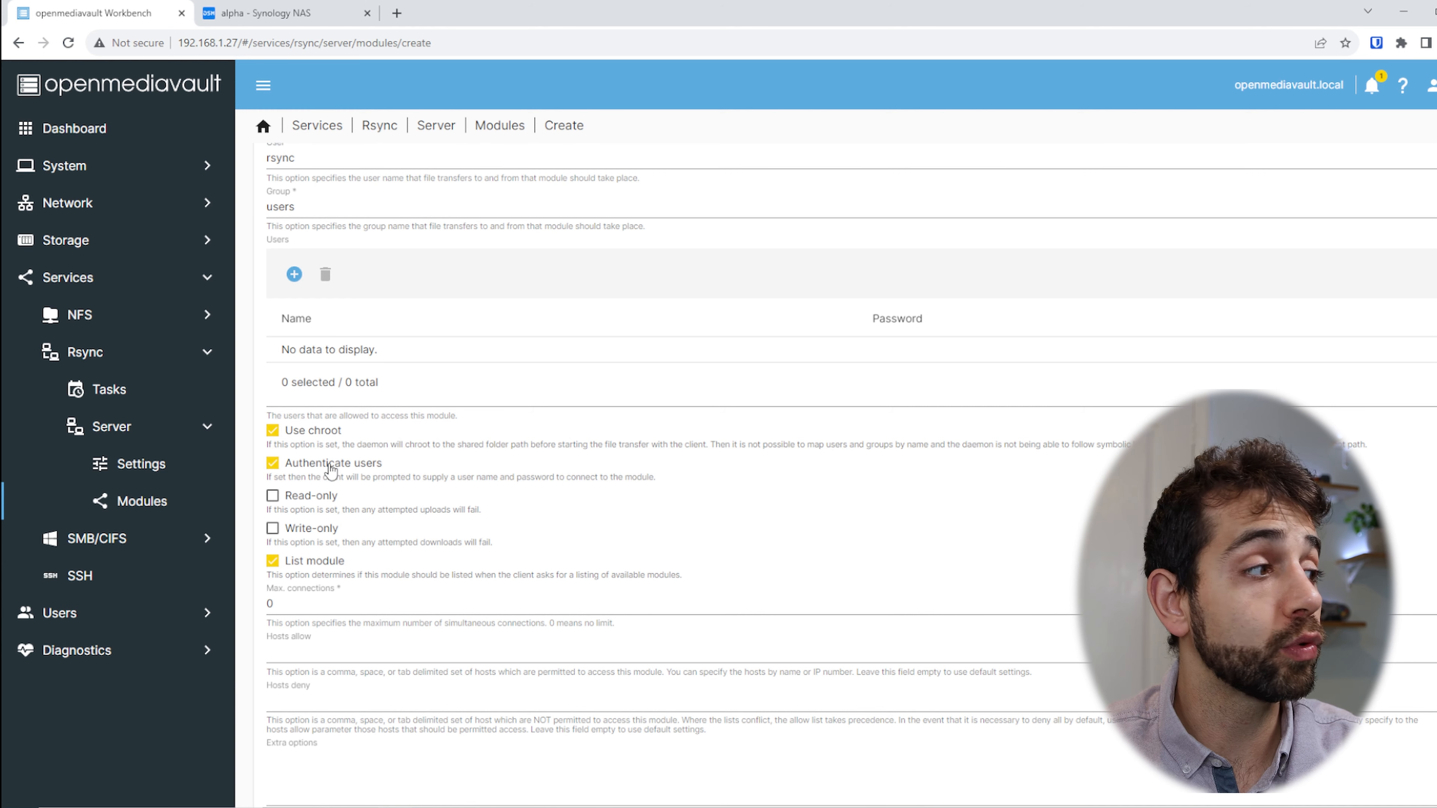
pyautogui.scroll(-2, 834, 568)
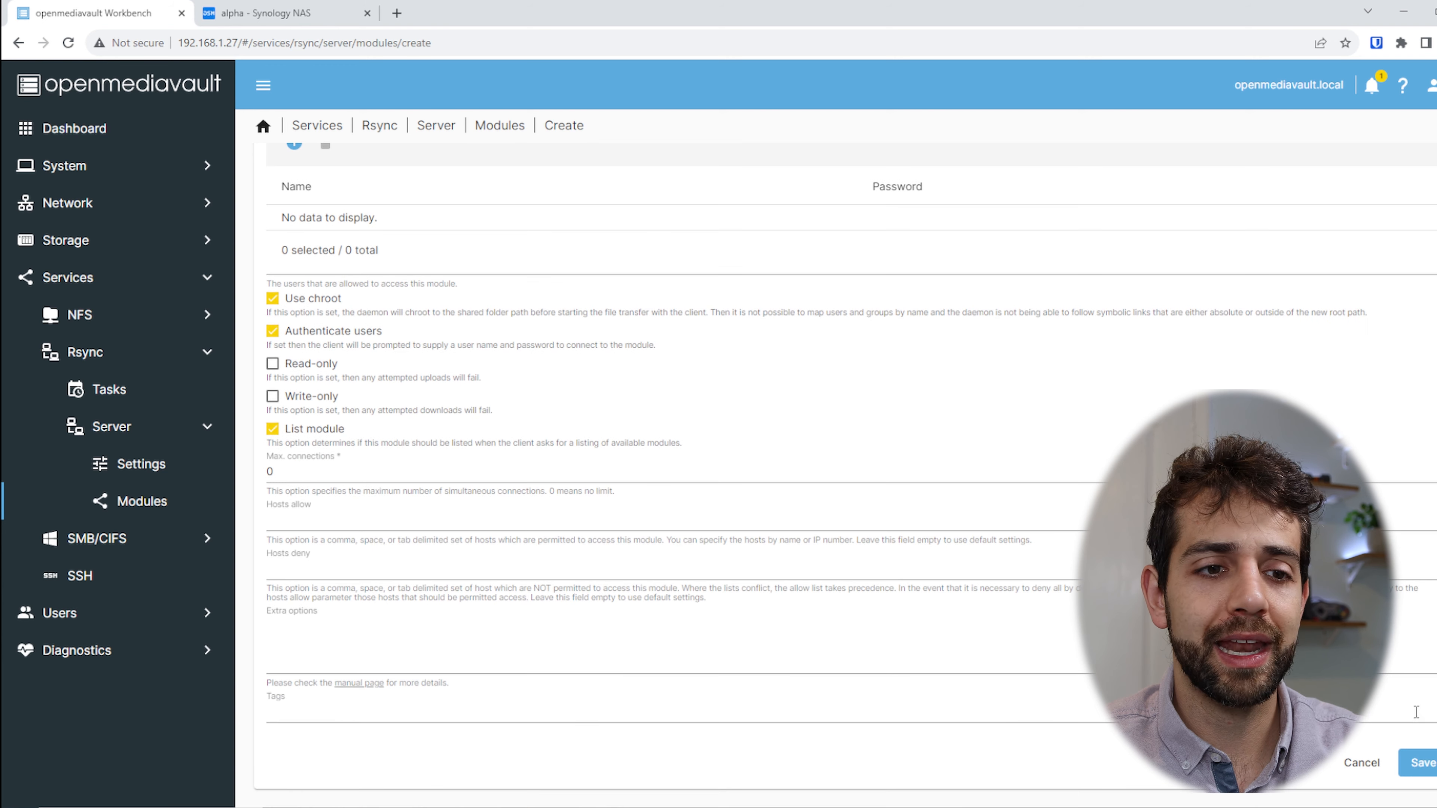
pyautogui.click(1429, 771)
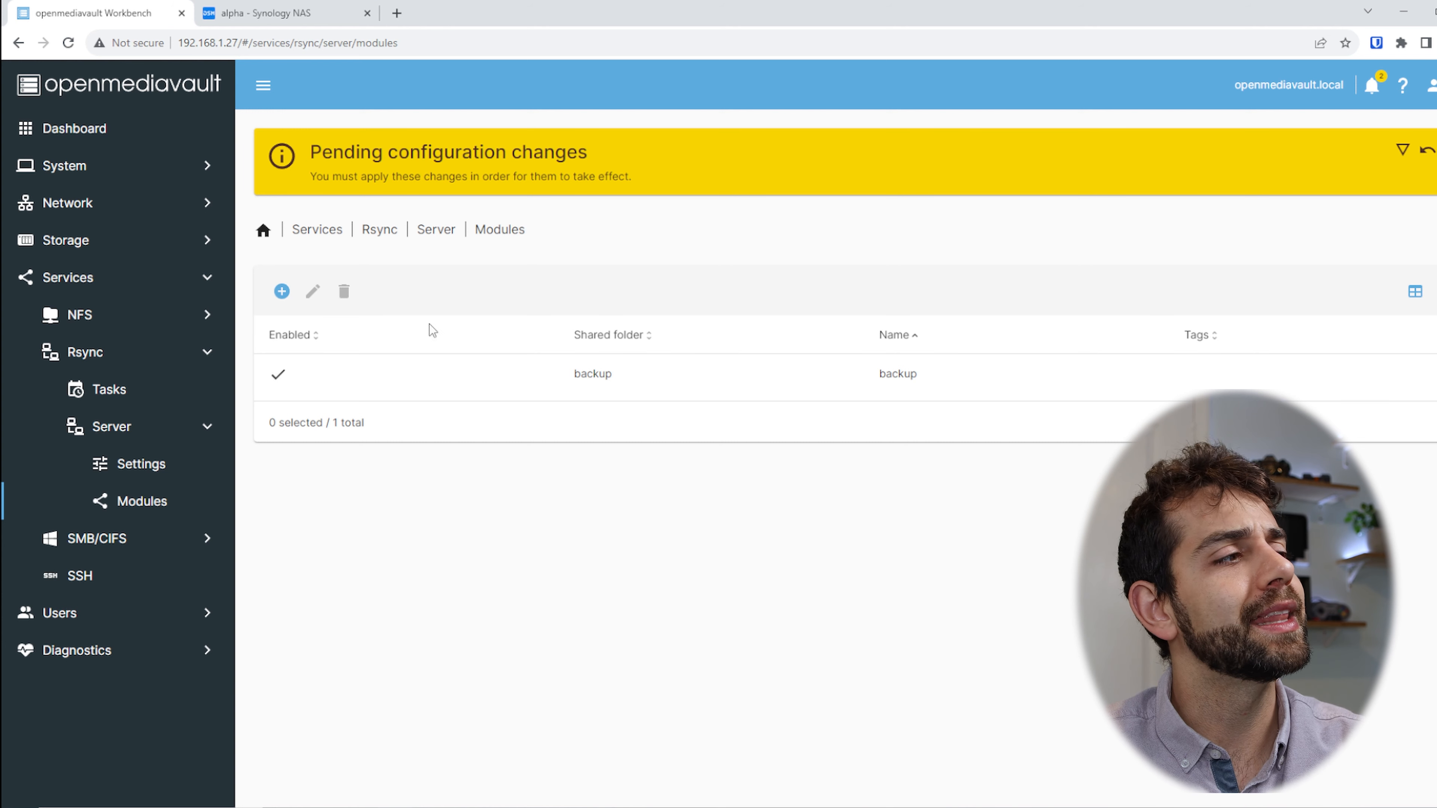
pyautogui.click(1434, 177)
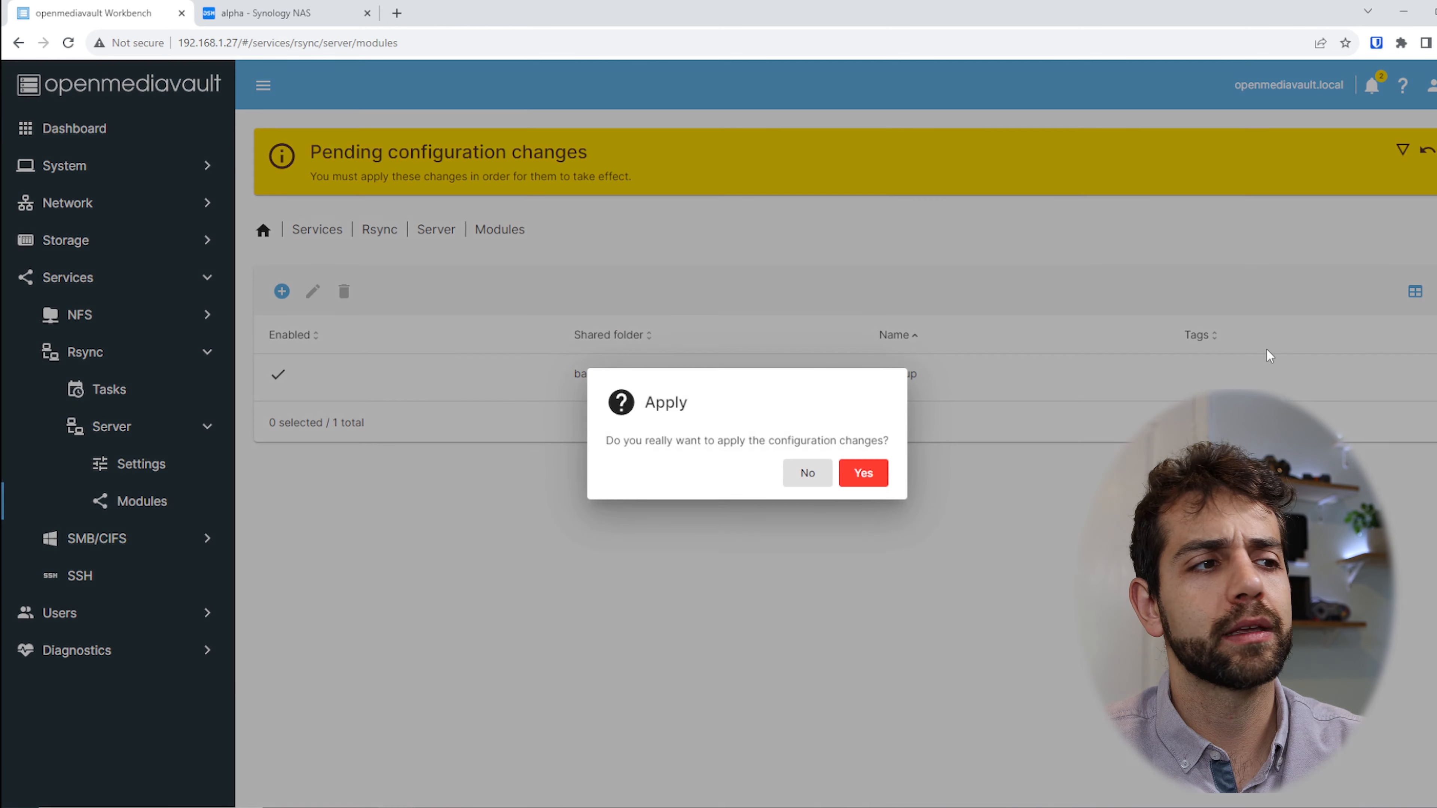
pyautogui.click(866, 473)
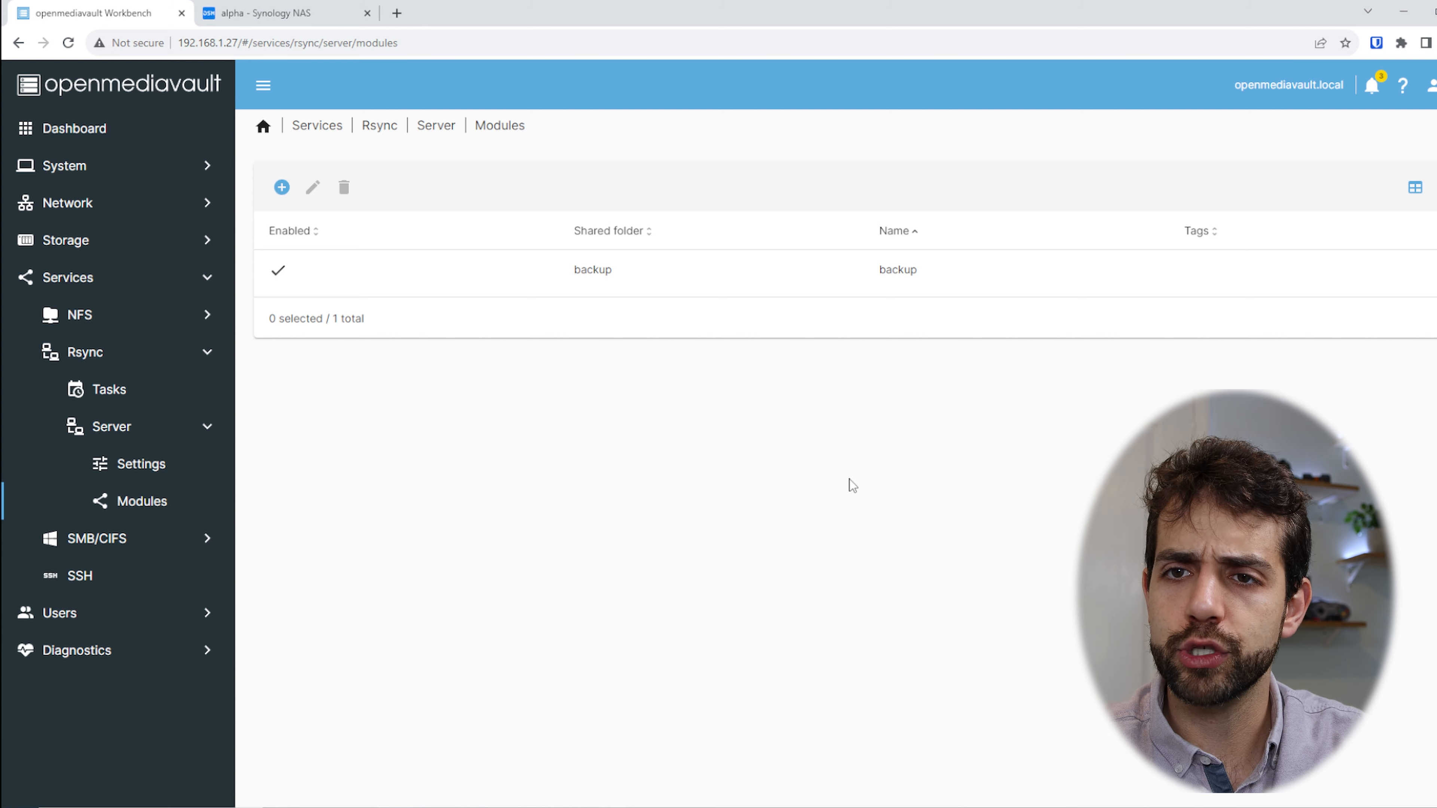
# Step: Switch to the Synology NAS and begin a Folders and Packages backup in Hyper Backup
pyautogui.hotkey('ctrl', 'Tab')
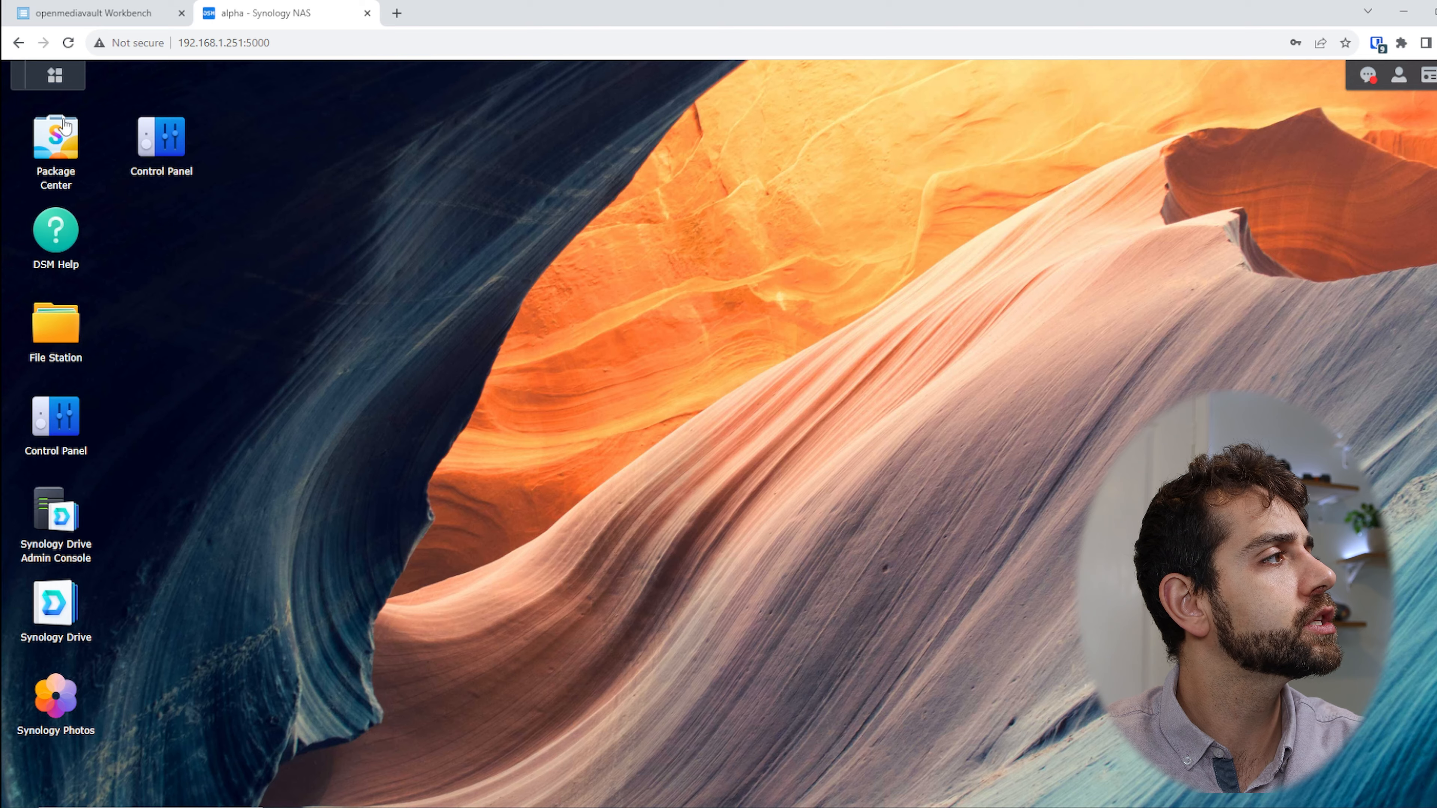
pyautogui.click(55, 75)
pyautogui.click(961, 362)
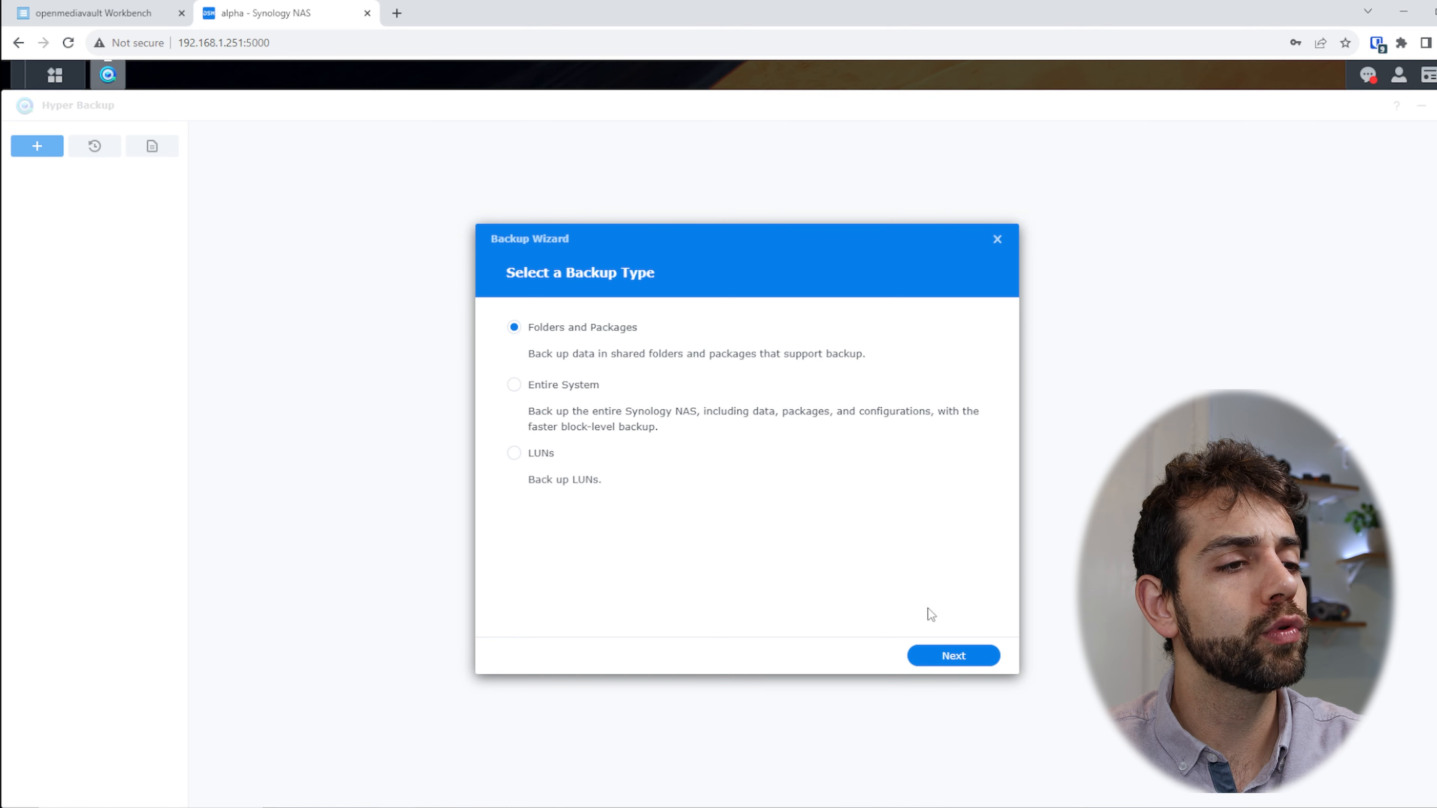
pyautogui.click(964, 657)
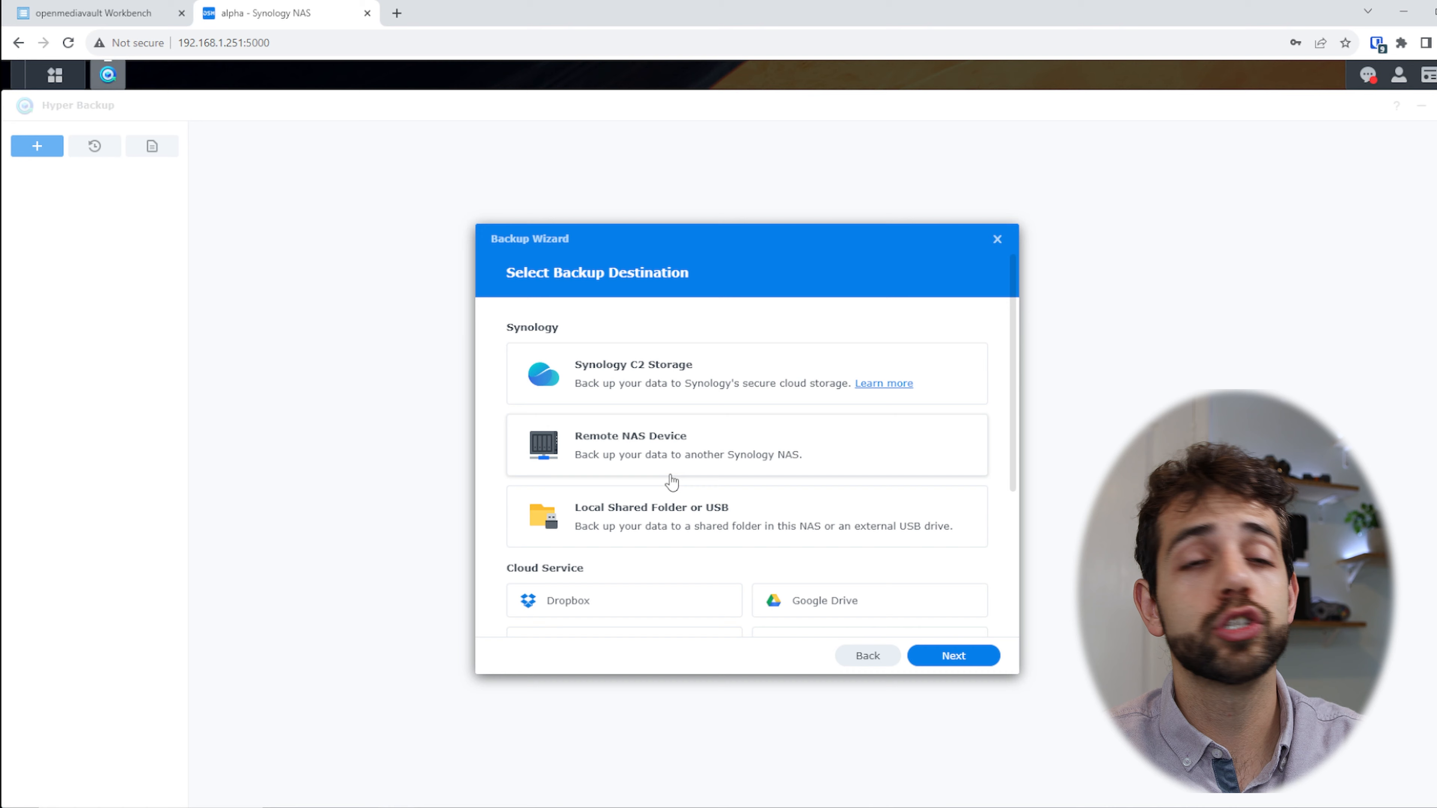
# Step: Choose rsync as the backup destination and Multiple versions as the backup version type
pyautogui.scroll(-4, 645, 520)
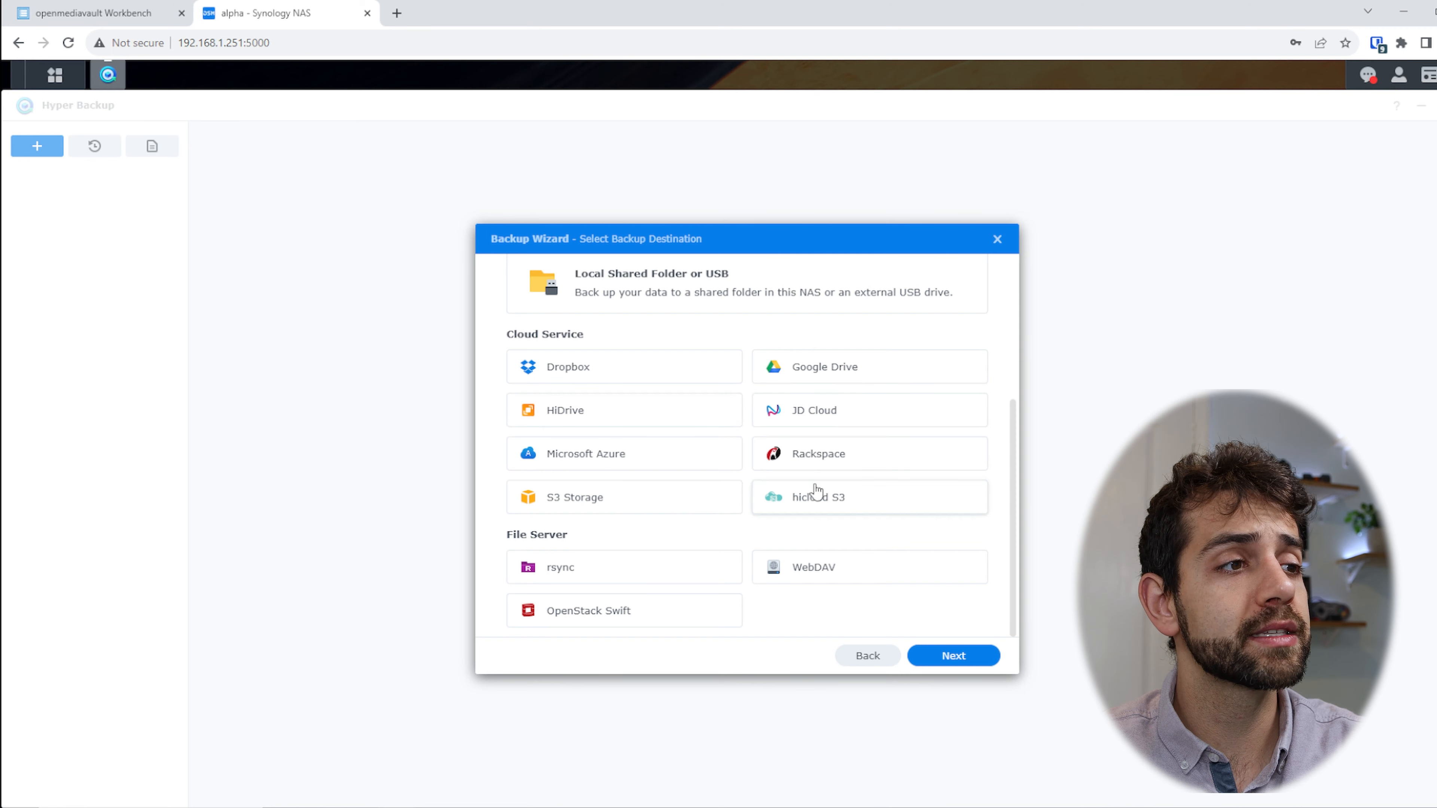
pyautogui.click(581, 570)
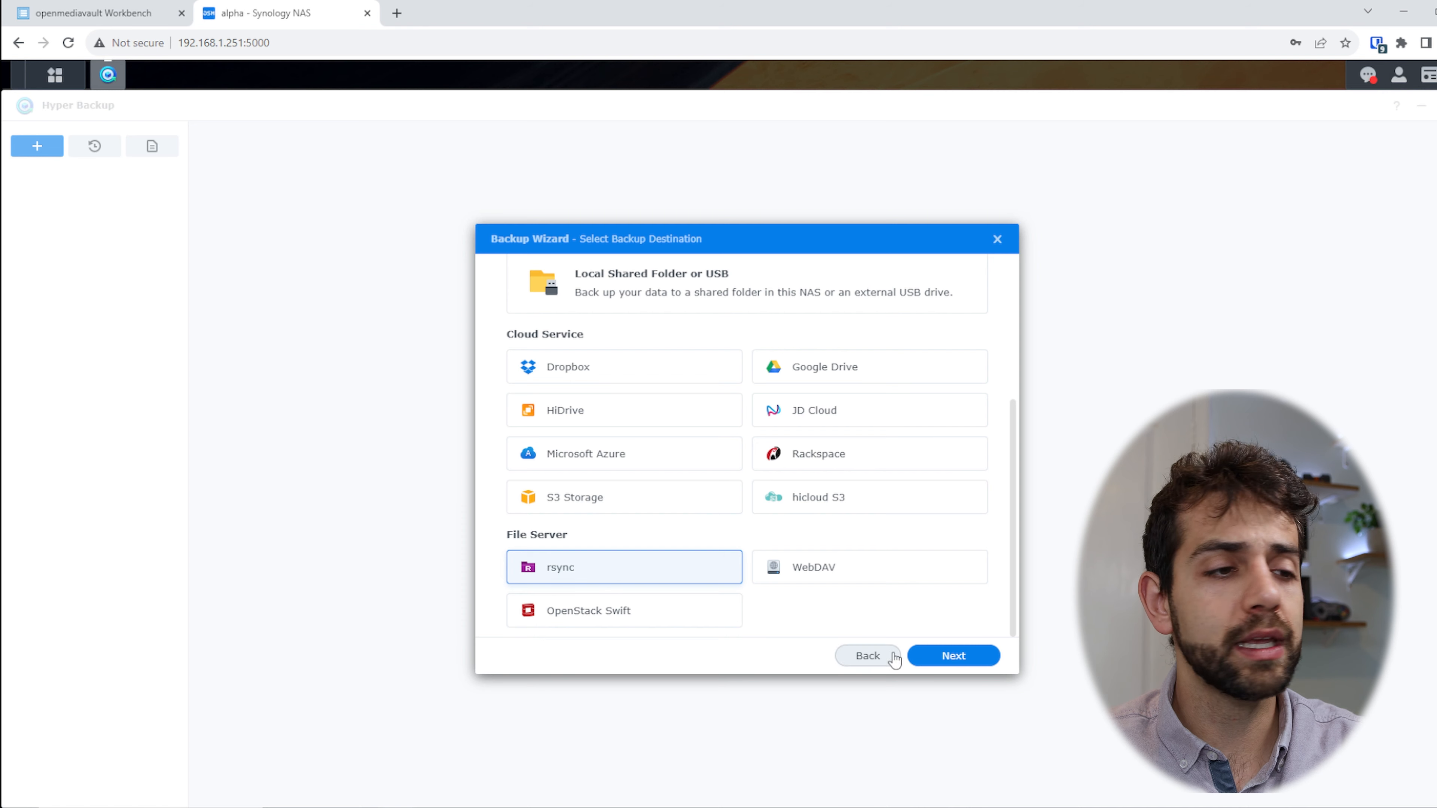
pyautogui.click(944, 657)
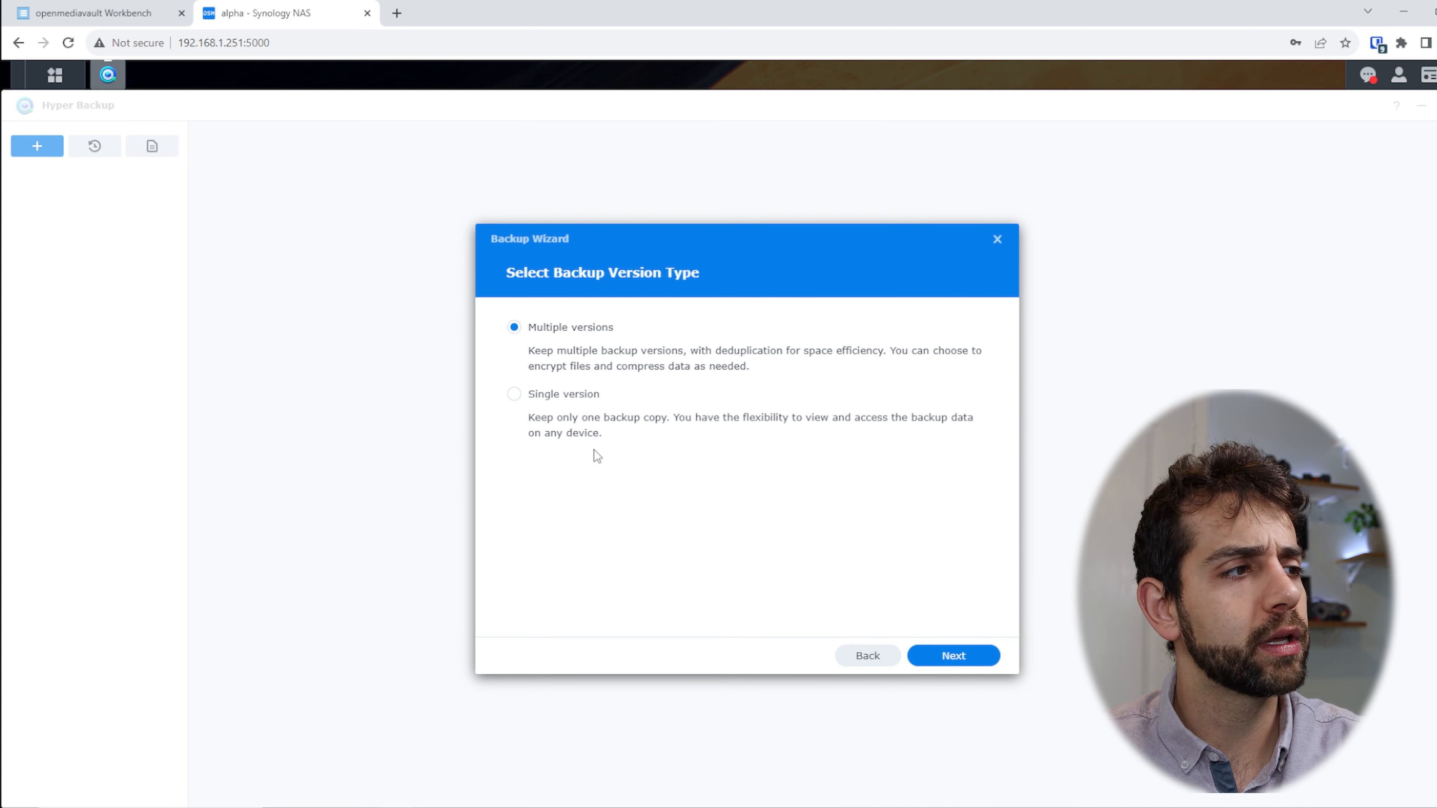
pyautogui.click(575, 402)
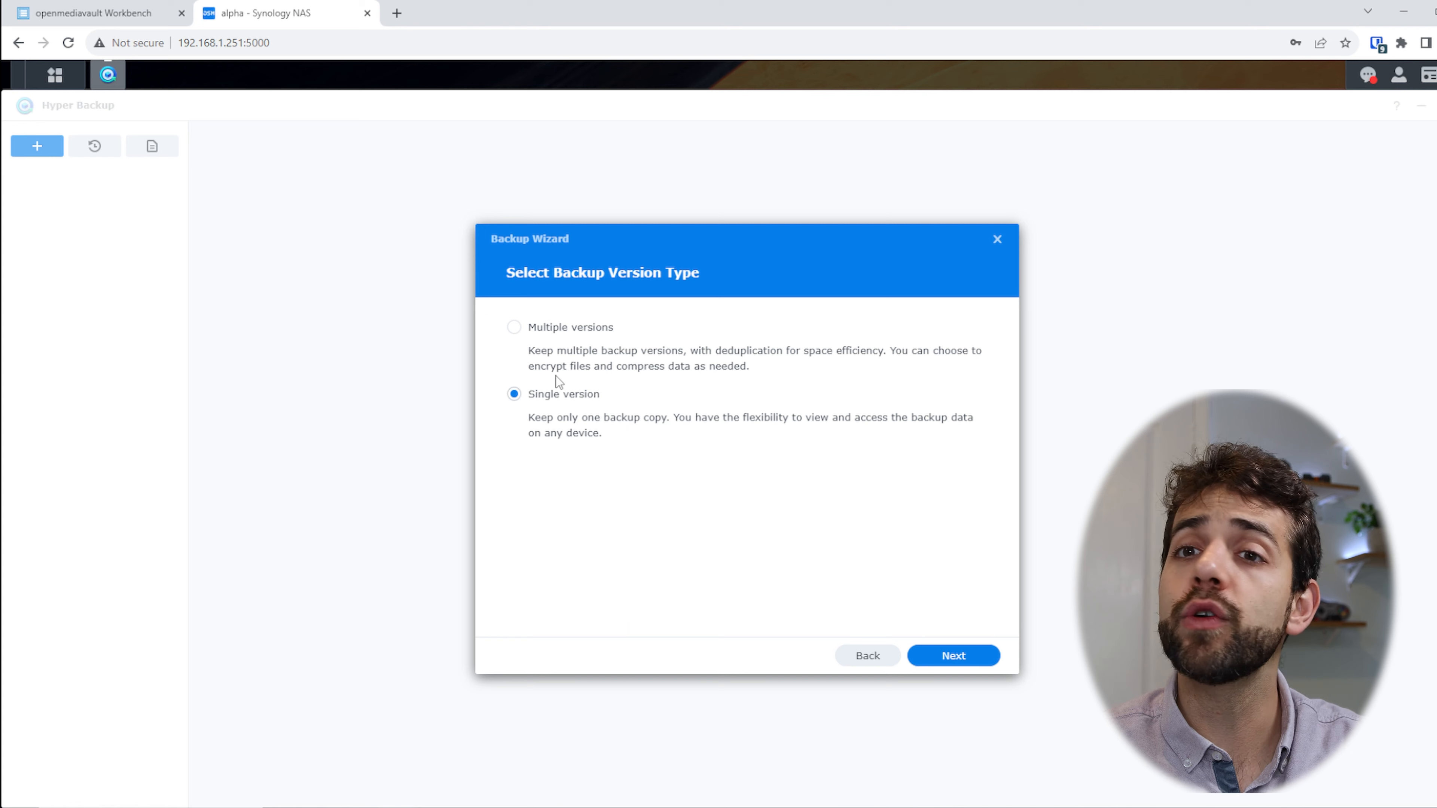
pyautogui.click(572, 327)
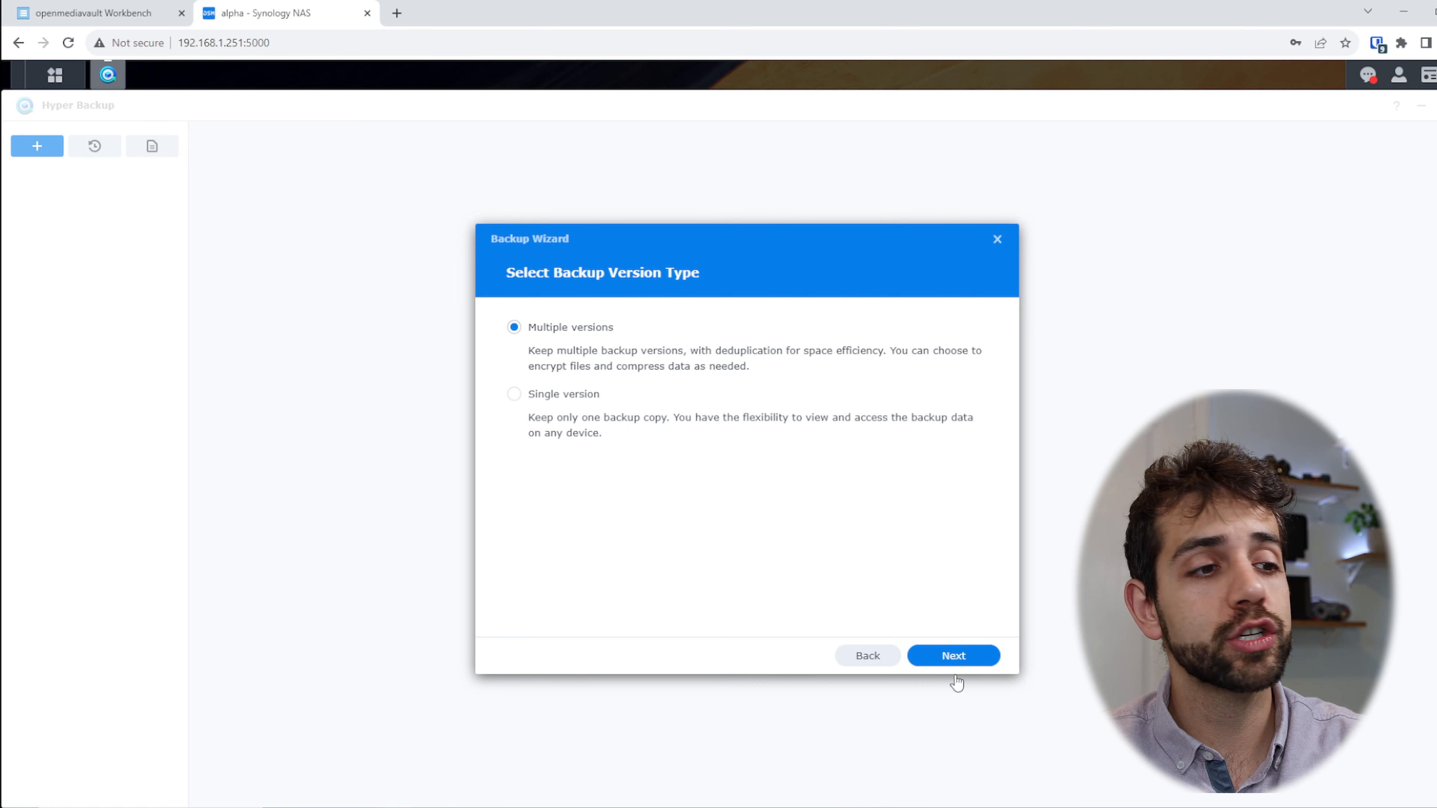
pyautogui.click(992, 663)
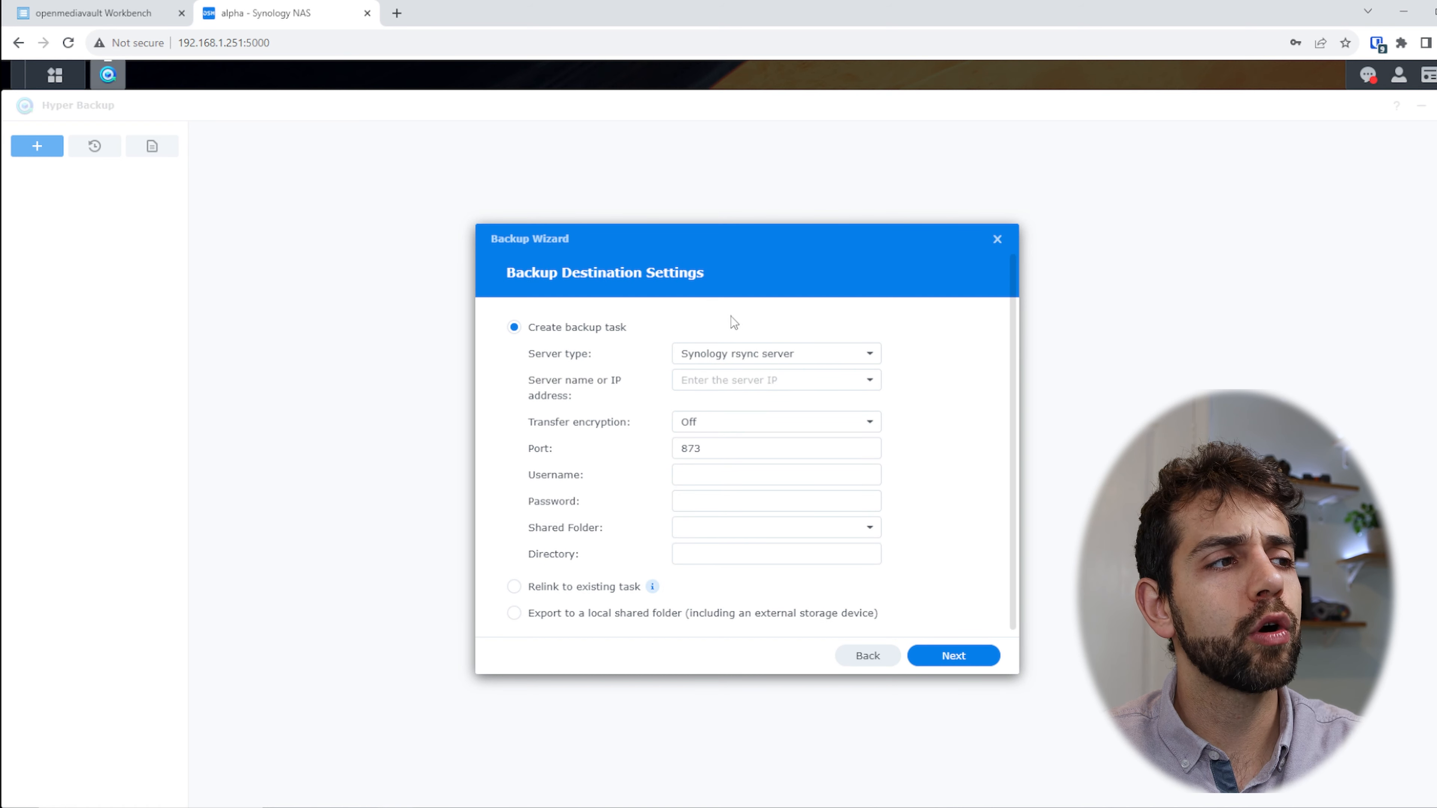
# Step: Set the destination to an rsync-compatible server at 192.168.1.27, the openmediavault address, with transfer encryption Off
pyautogui.click(793, 366)
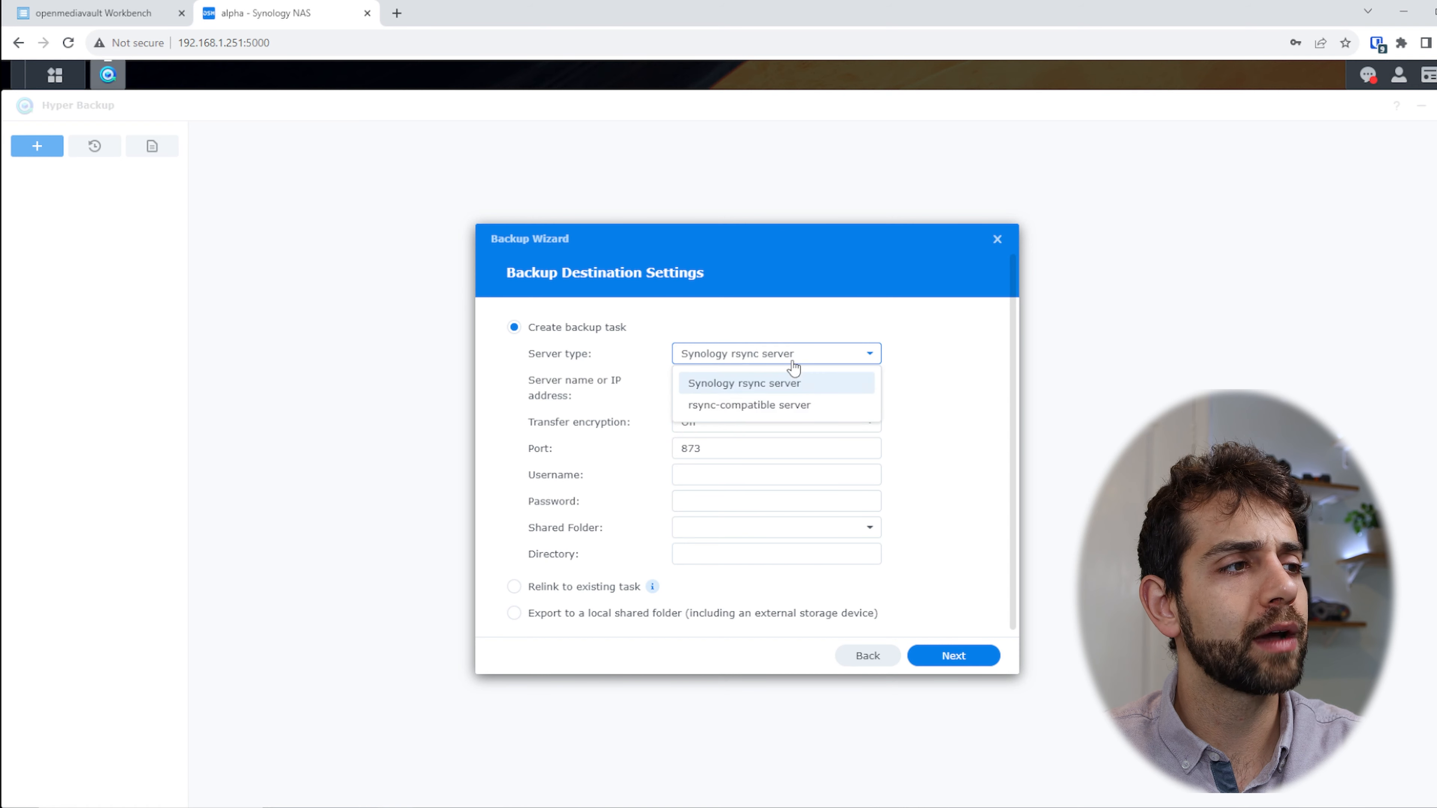
pyautogui.click(737, 411)
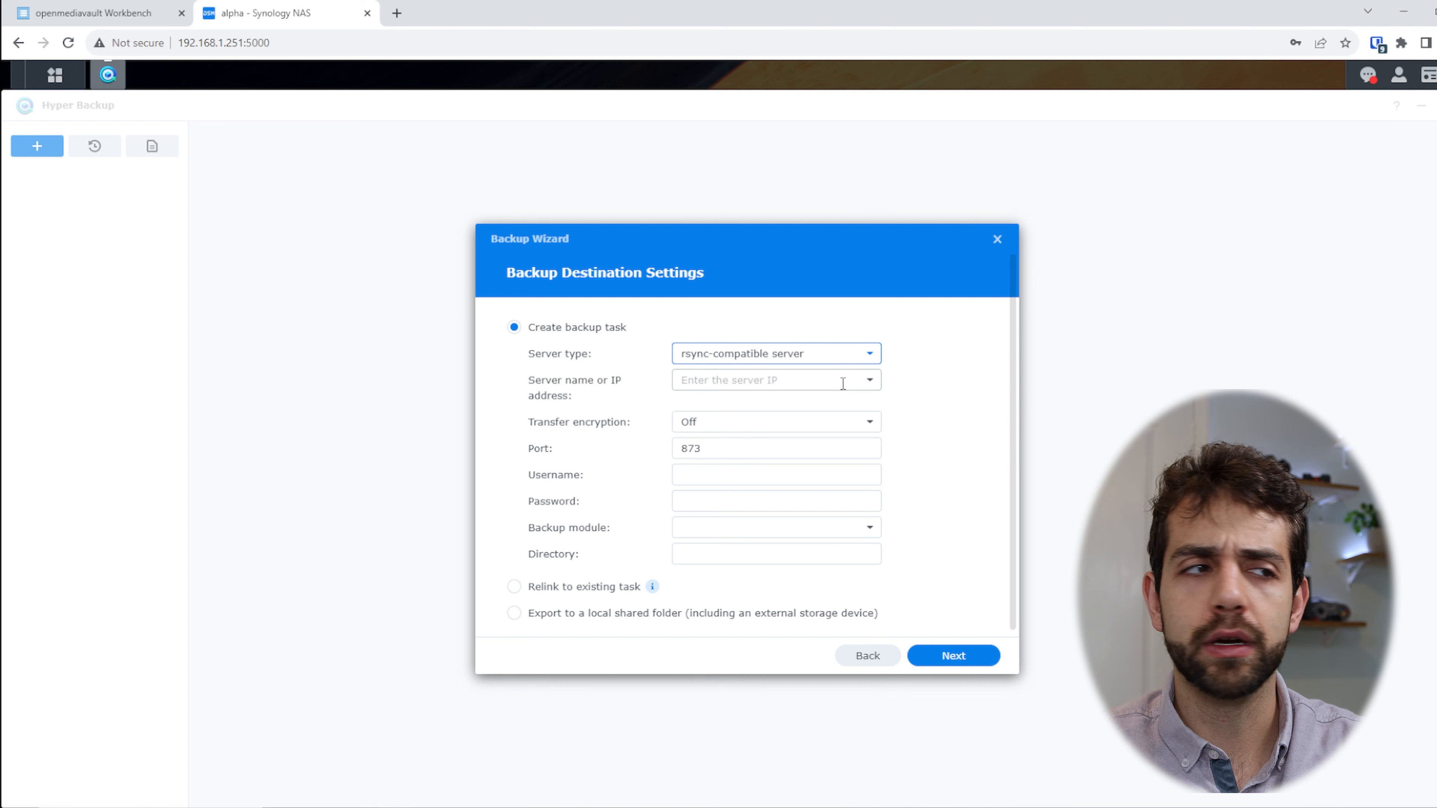
pyautogui.click(875, 379)
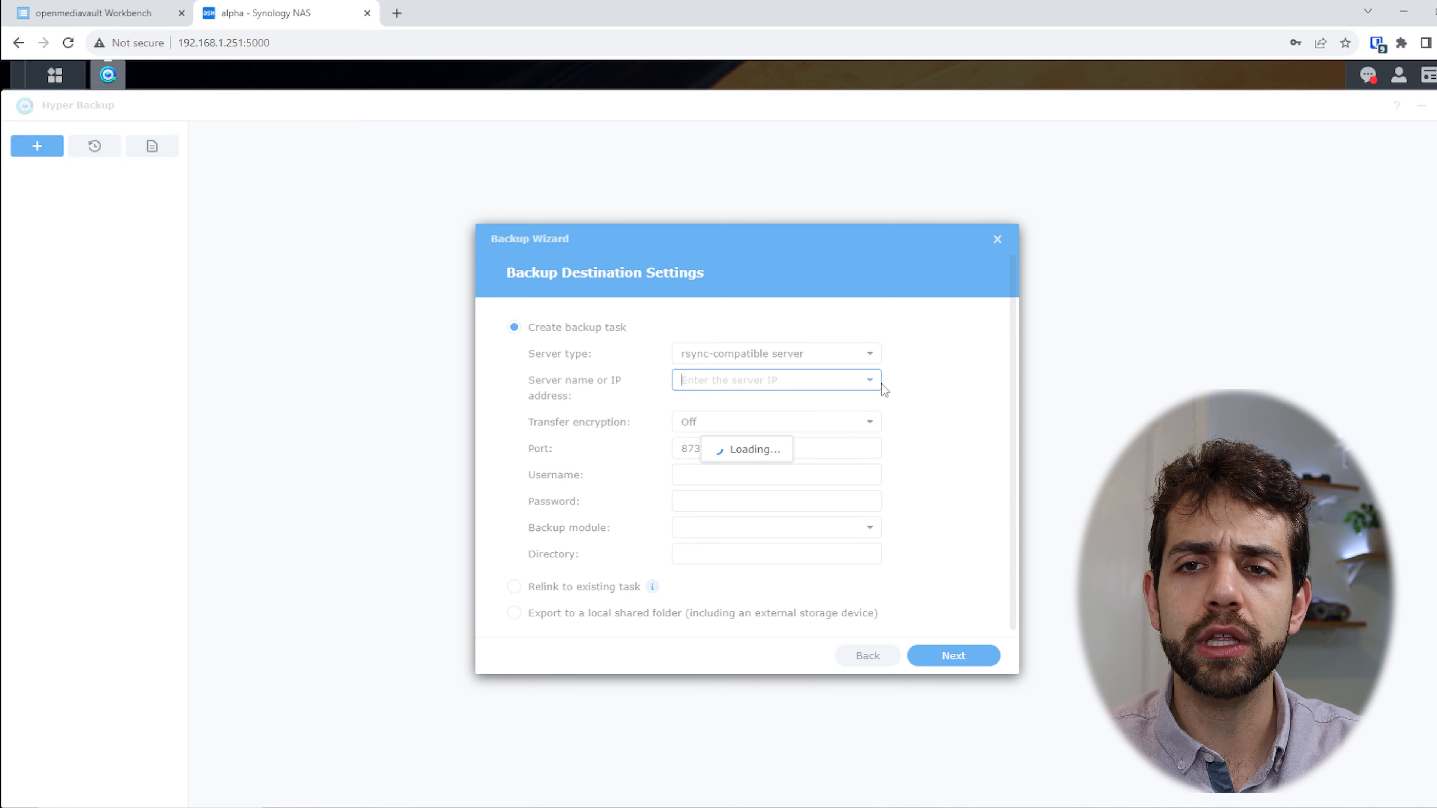
pyautogui.click(102, 8)
pyautogui.moveTo(238, 43); pyautogui.dragTo(168, 35)
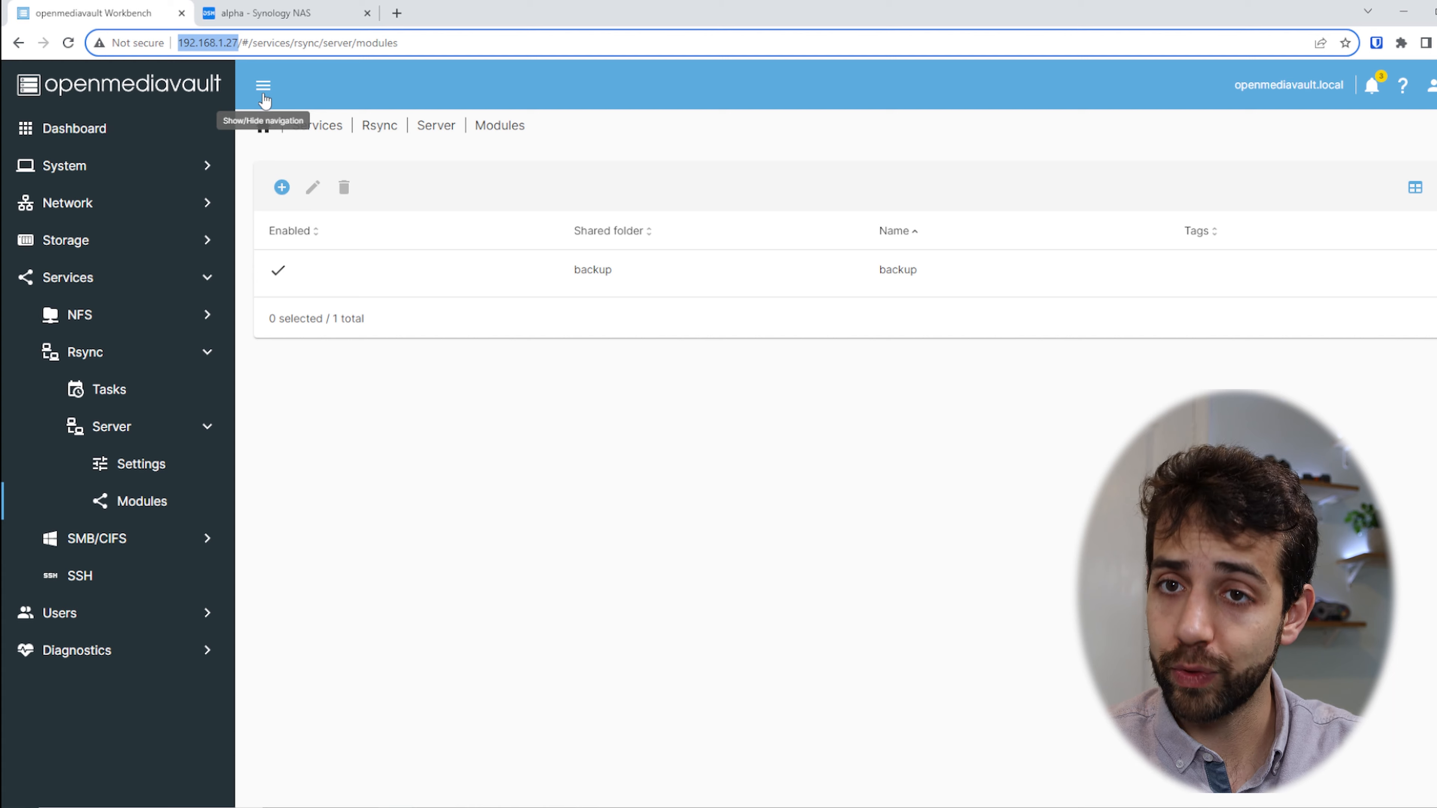
pyautogui.click(274, 14)
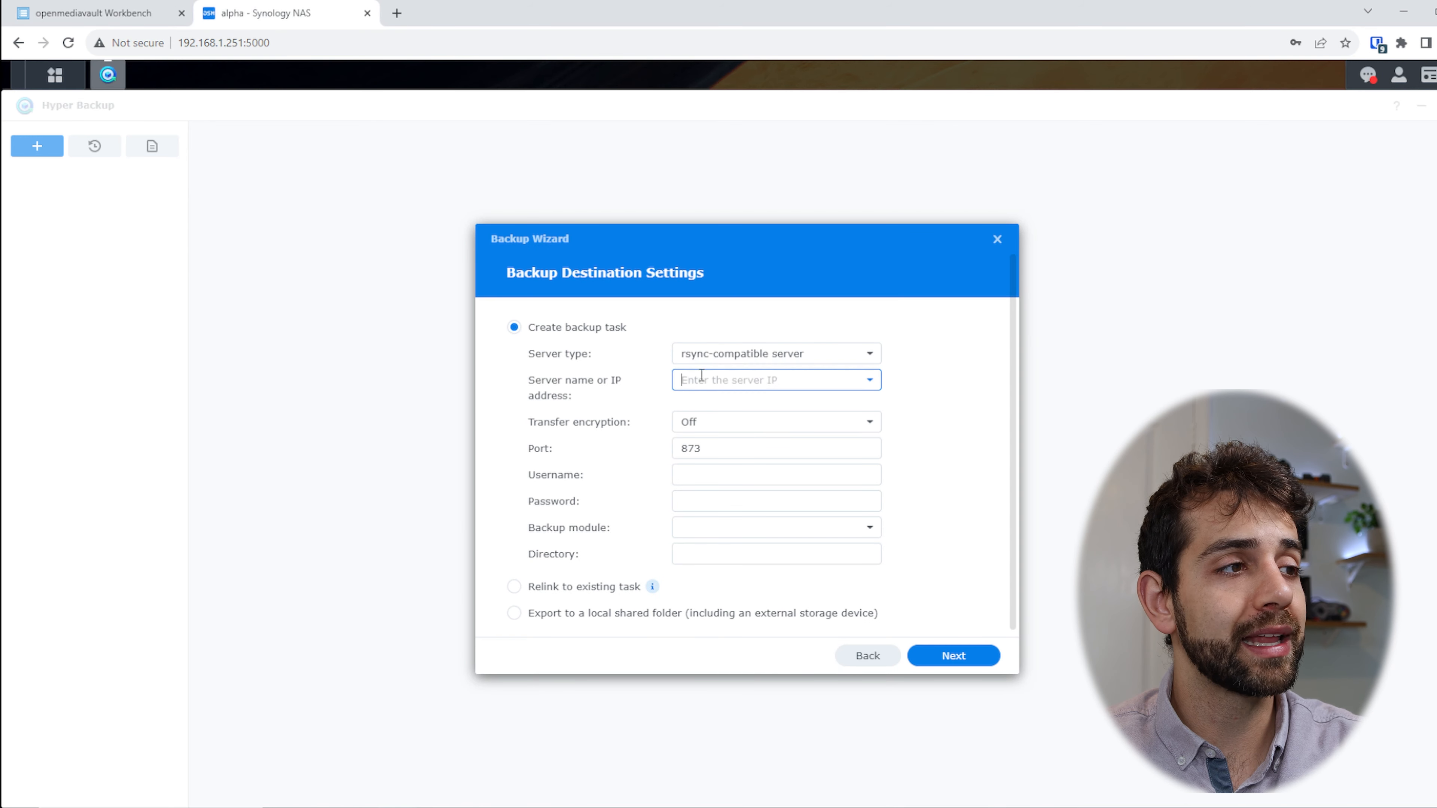
pyautogui.write('192.')
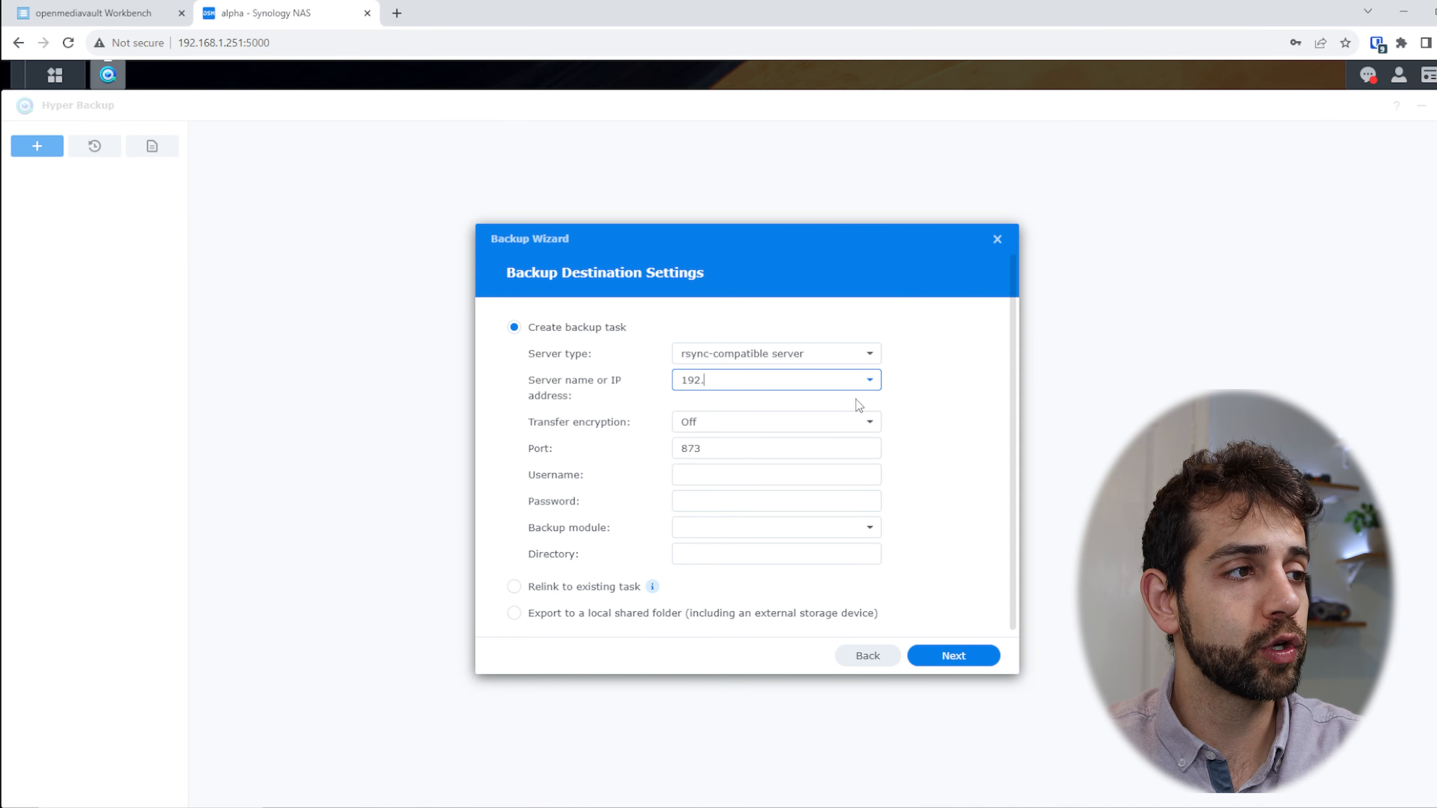
pyautogui.write('168.1.27')
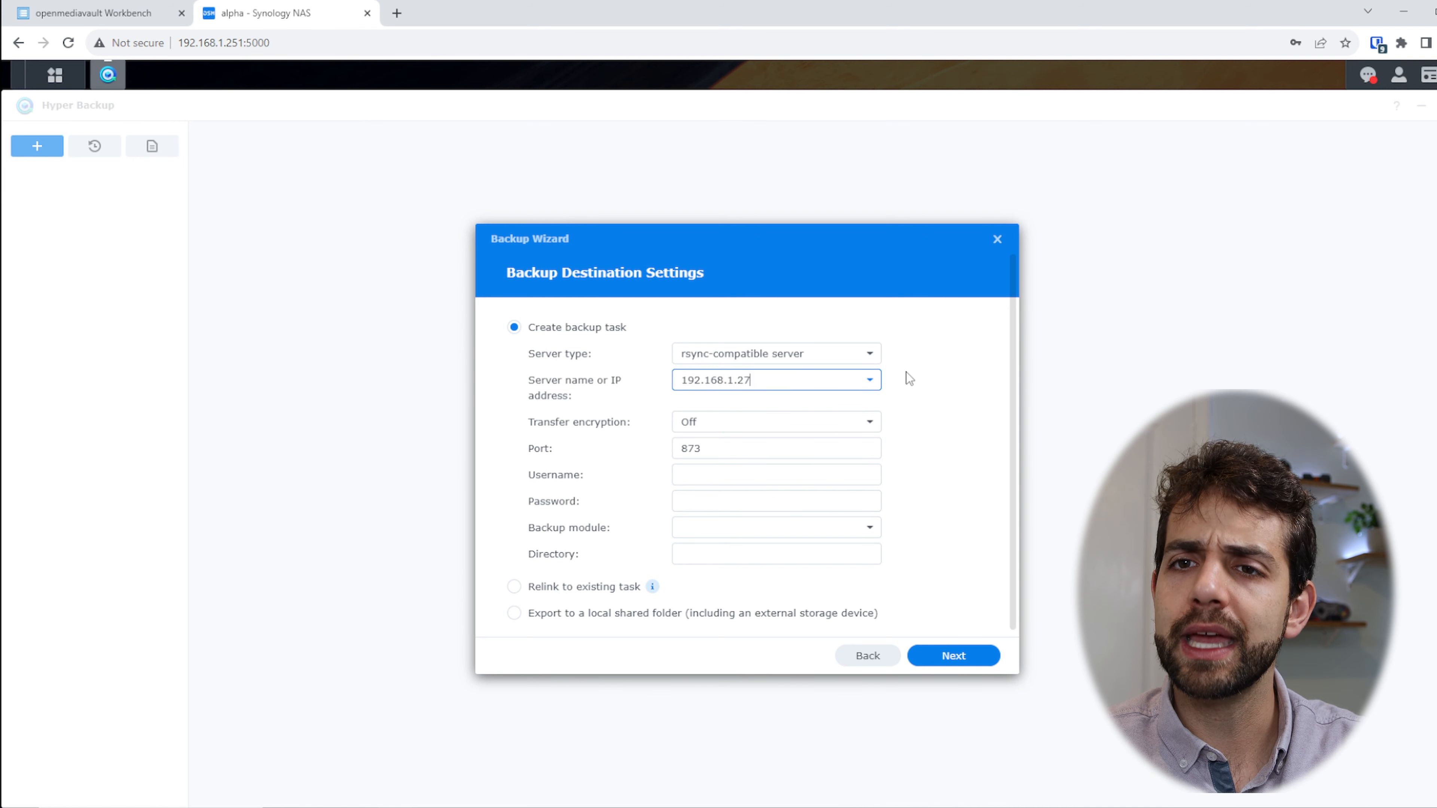
pyautogui.click(801, 422)
pyautogui.click(778, 458)
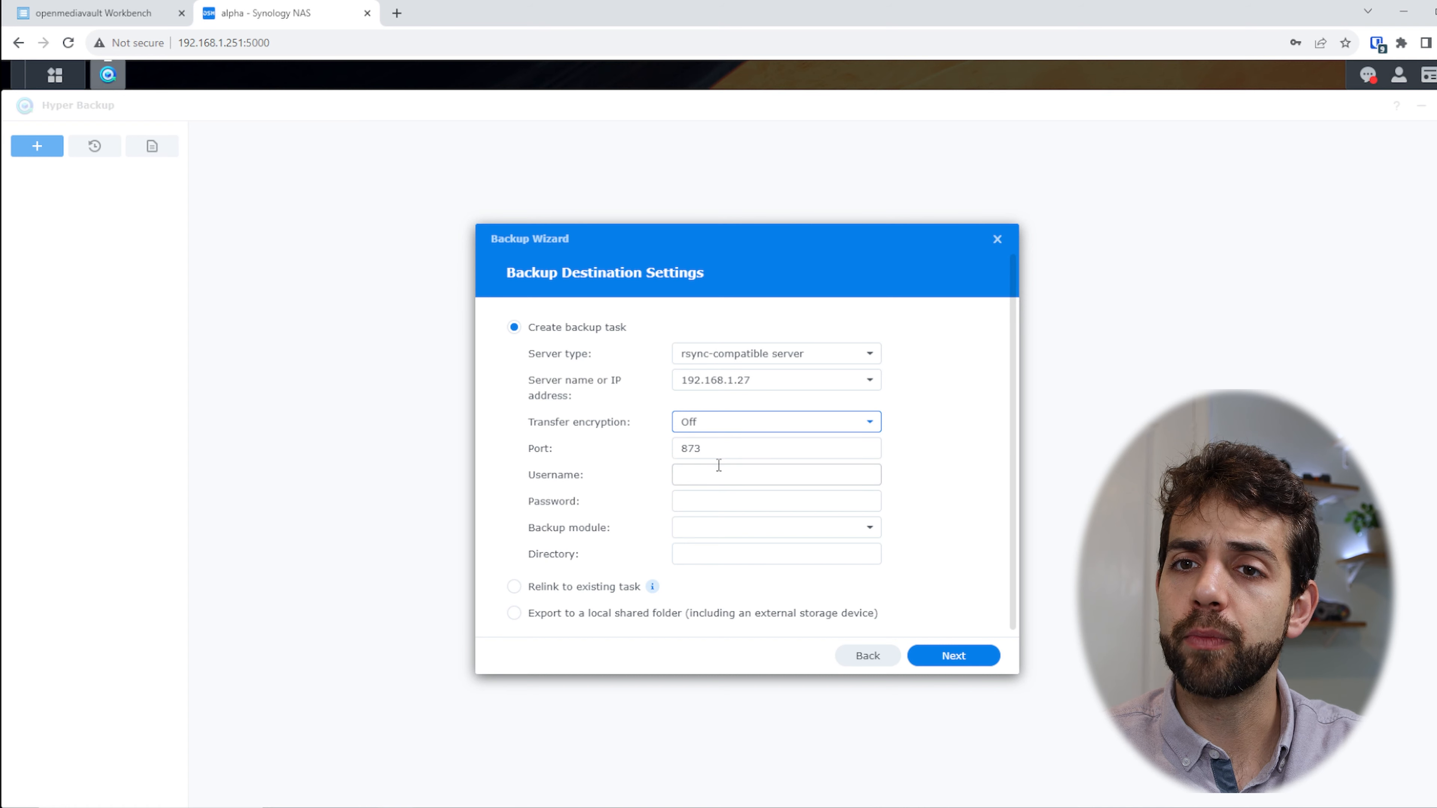
# Step: Enter the username rsync and the account password, select the backup module as destination, and proceed to the data selection
pyautogui.click(775, 481)
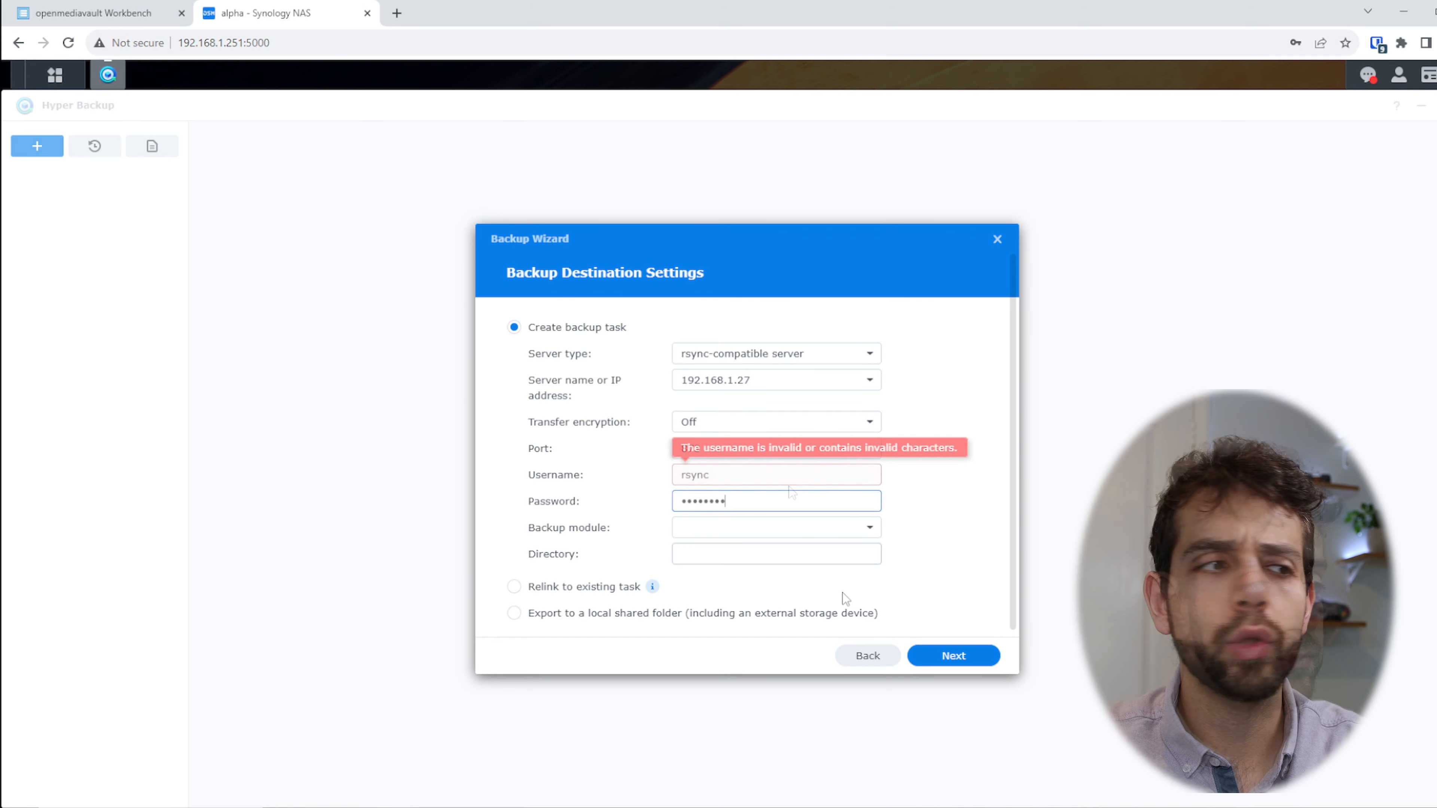
pyautogui.click(1027, 542)
pyautogui.click(871, 535)
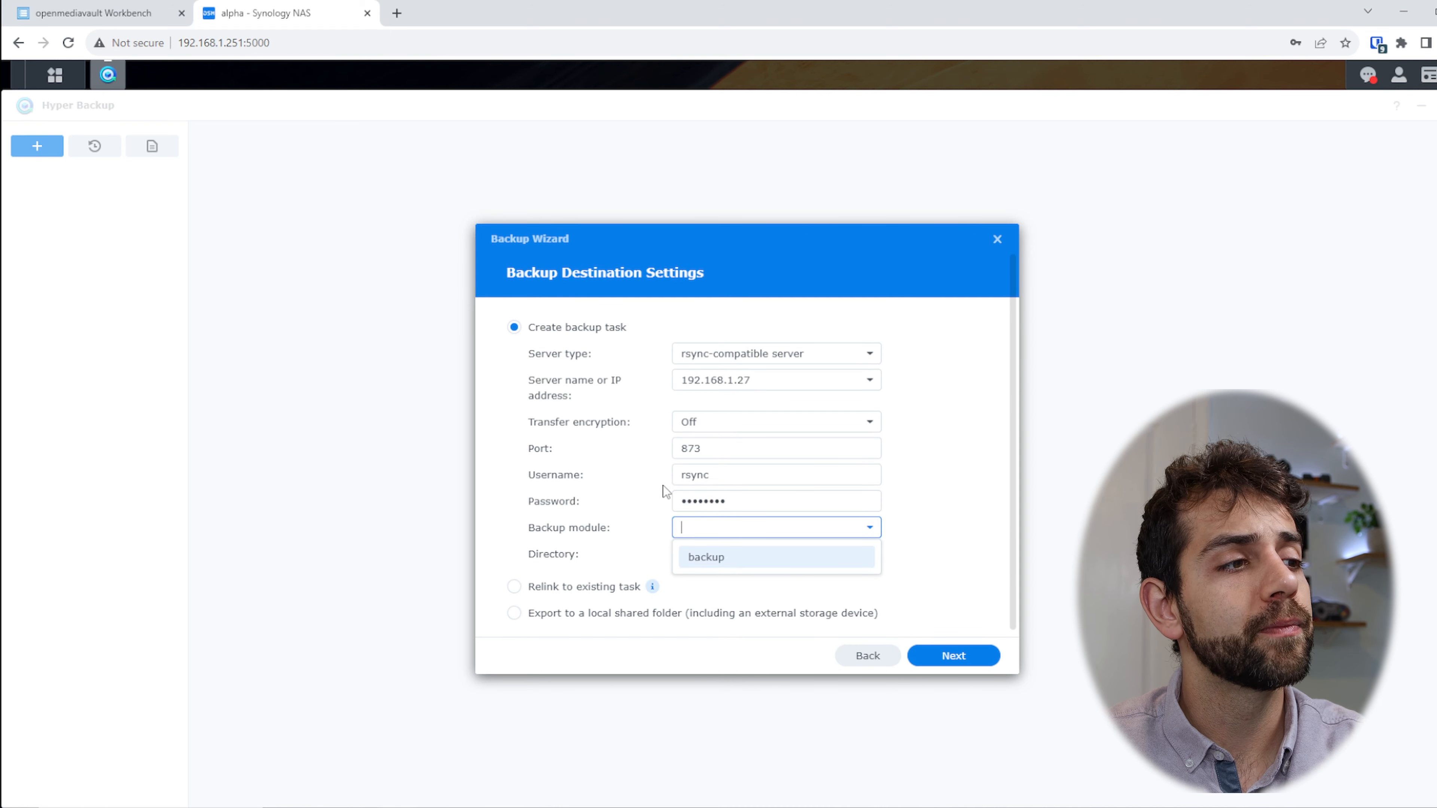
pyautogui.click(721, 557)
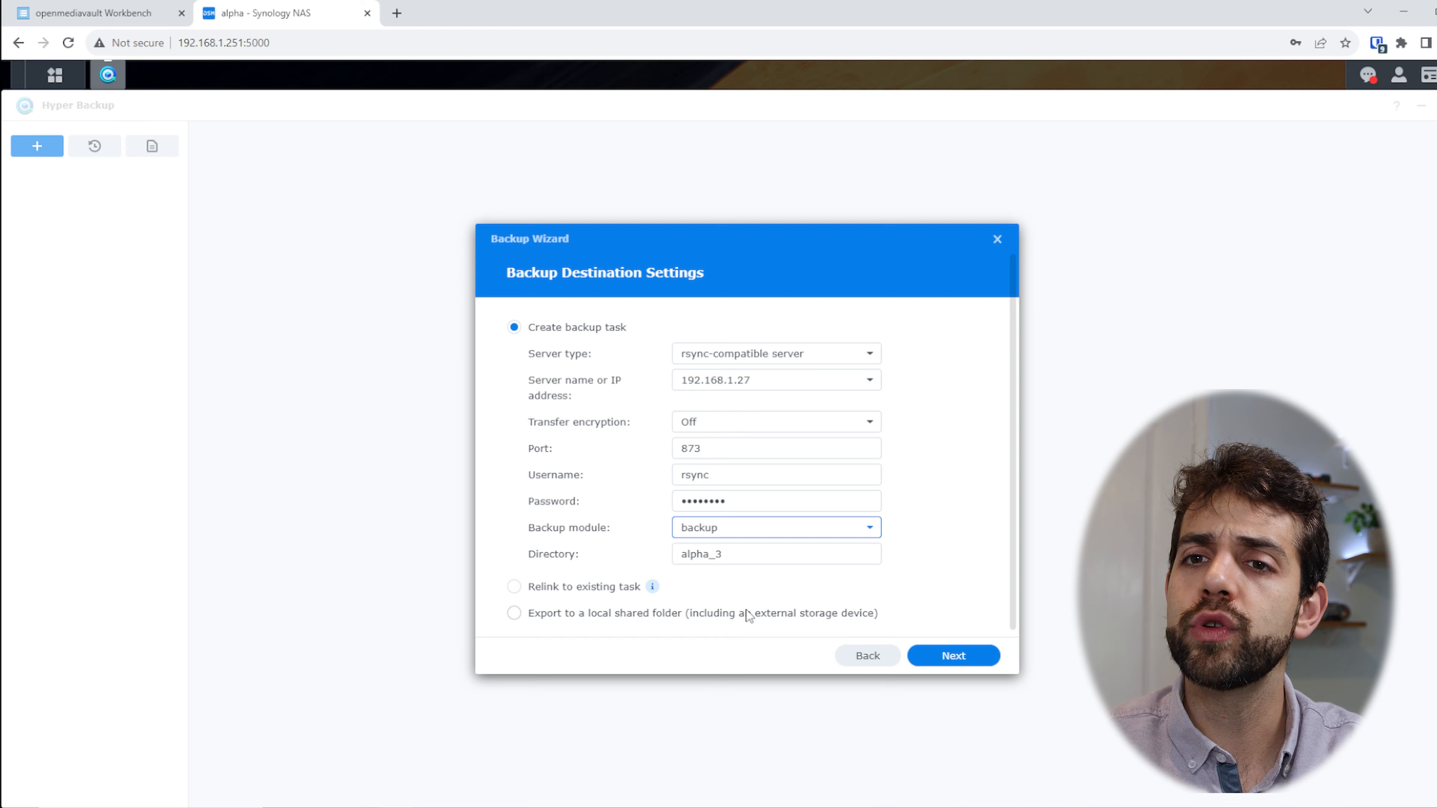
pyautogui.click(93, 12)
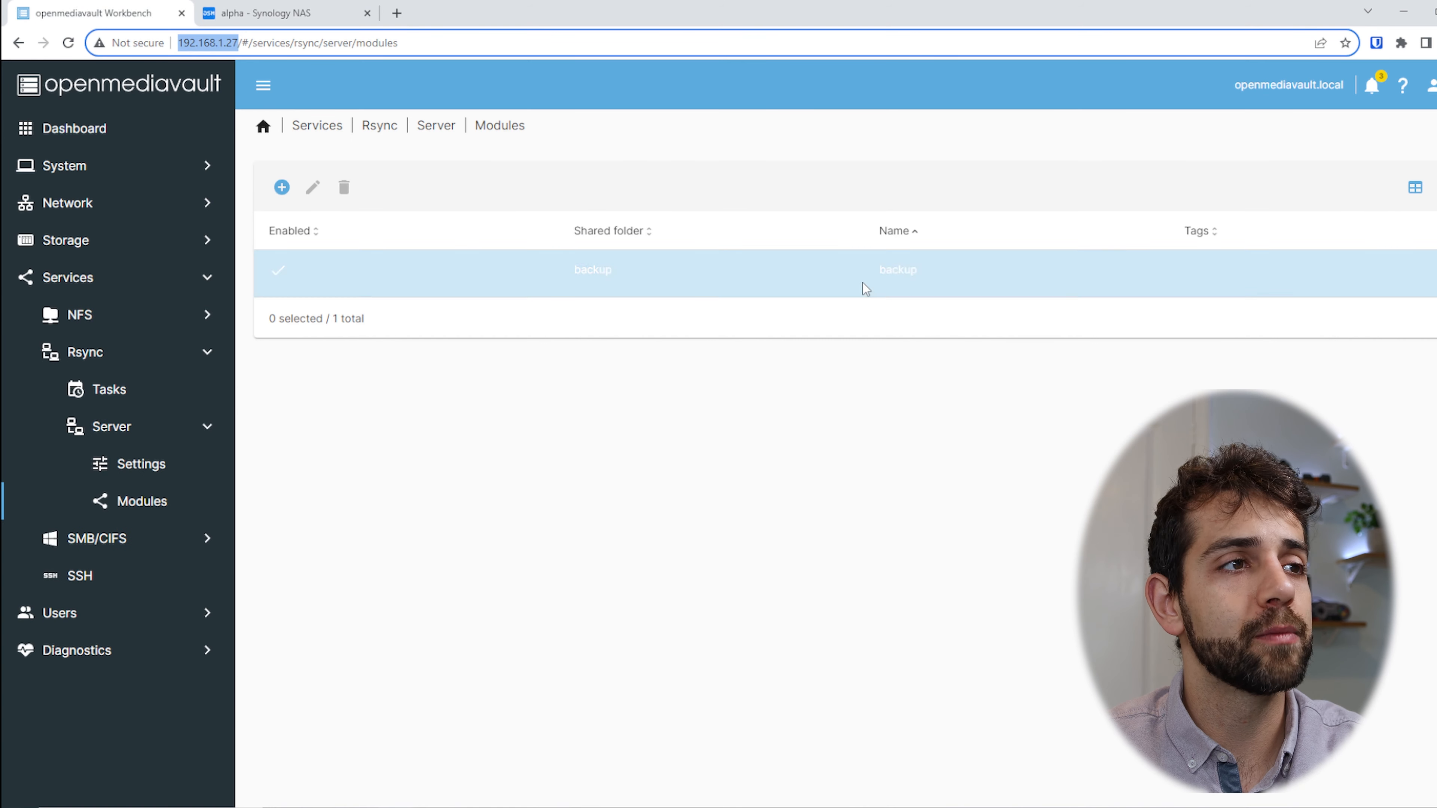
pyautogui.click(317, 12)
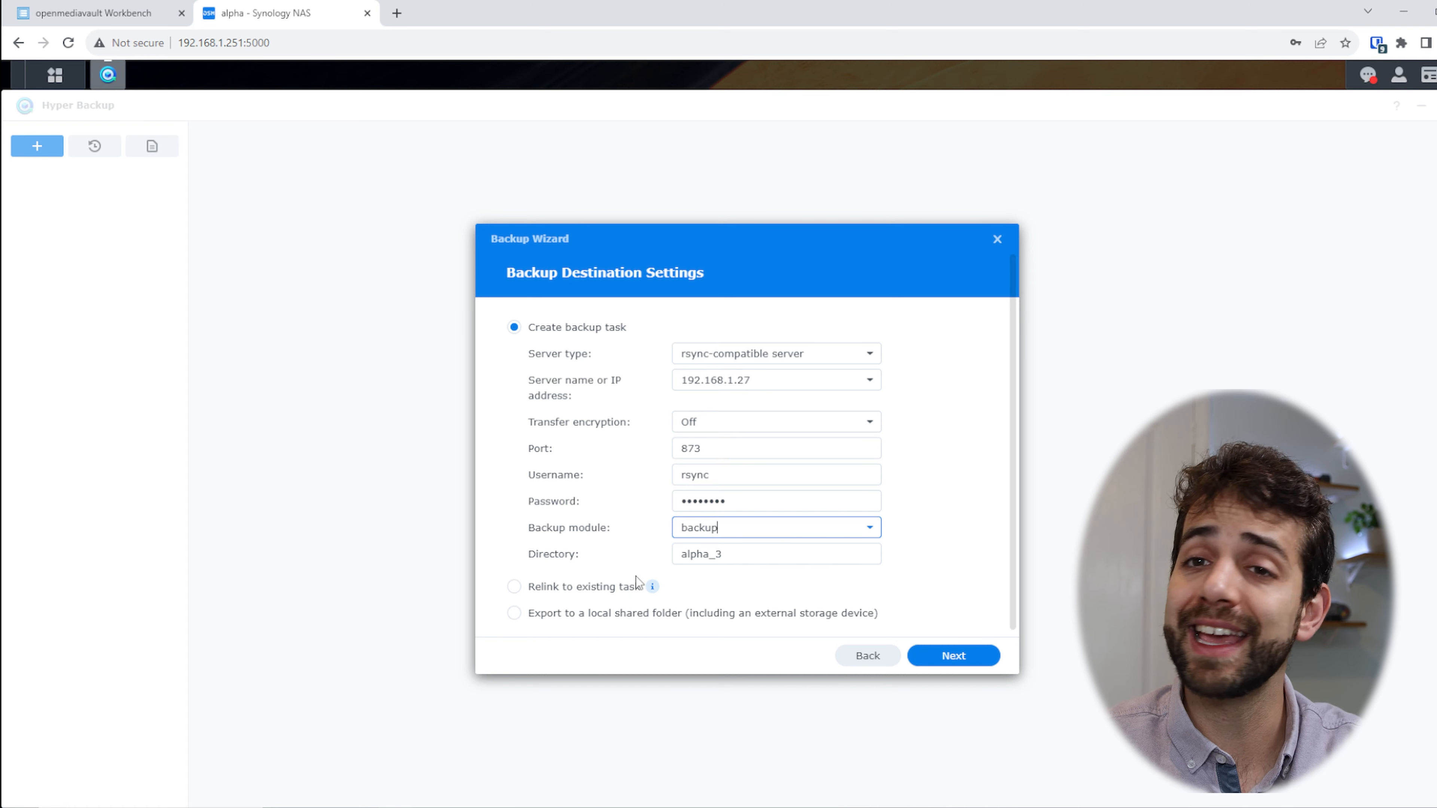
pyautogui.click(962, 659)
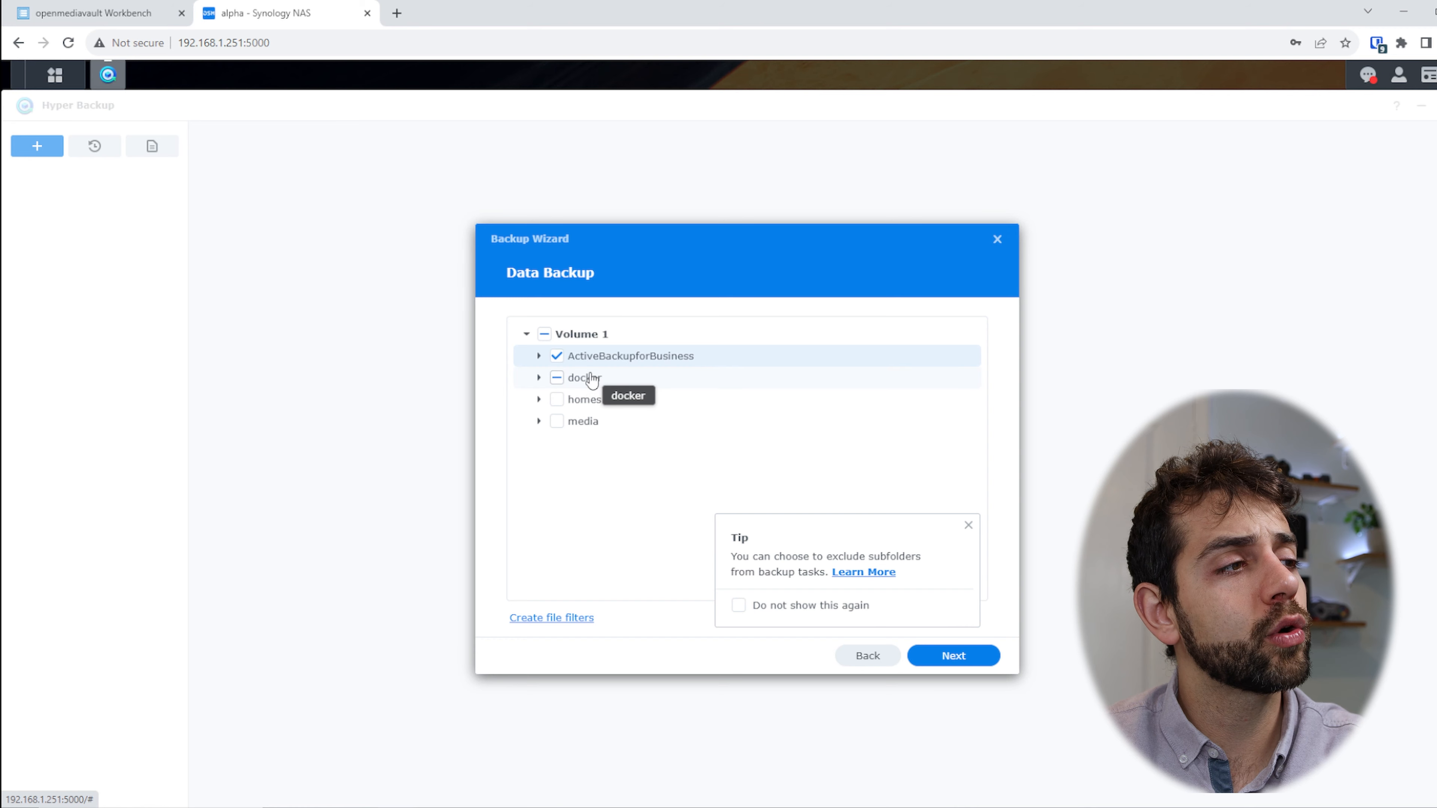
# Step: Include the ActiveBackupforBusiness and docker/jackett folders plus the Antivirus Essential application in the backup
pyautogui.click(968, 526)
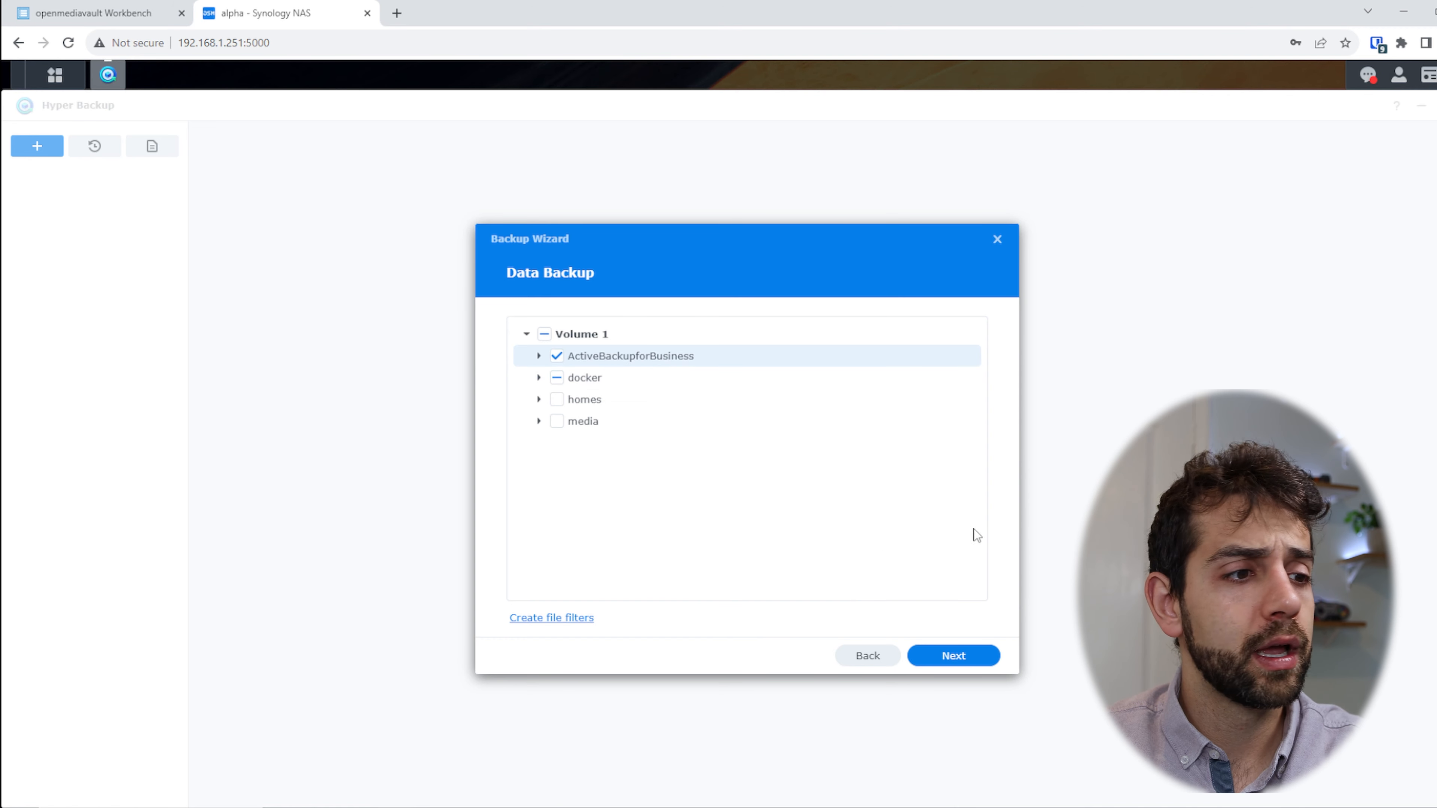
pyautogui.click(953, 656)
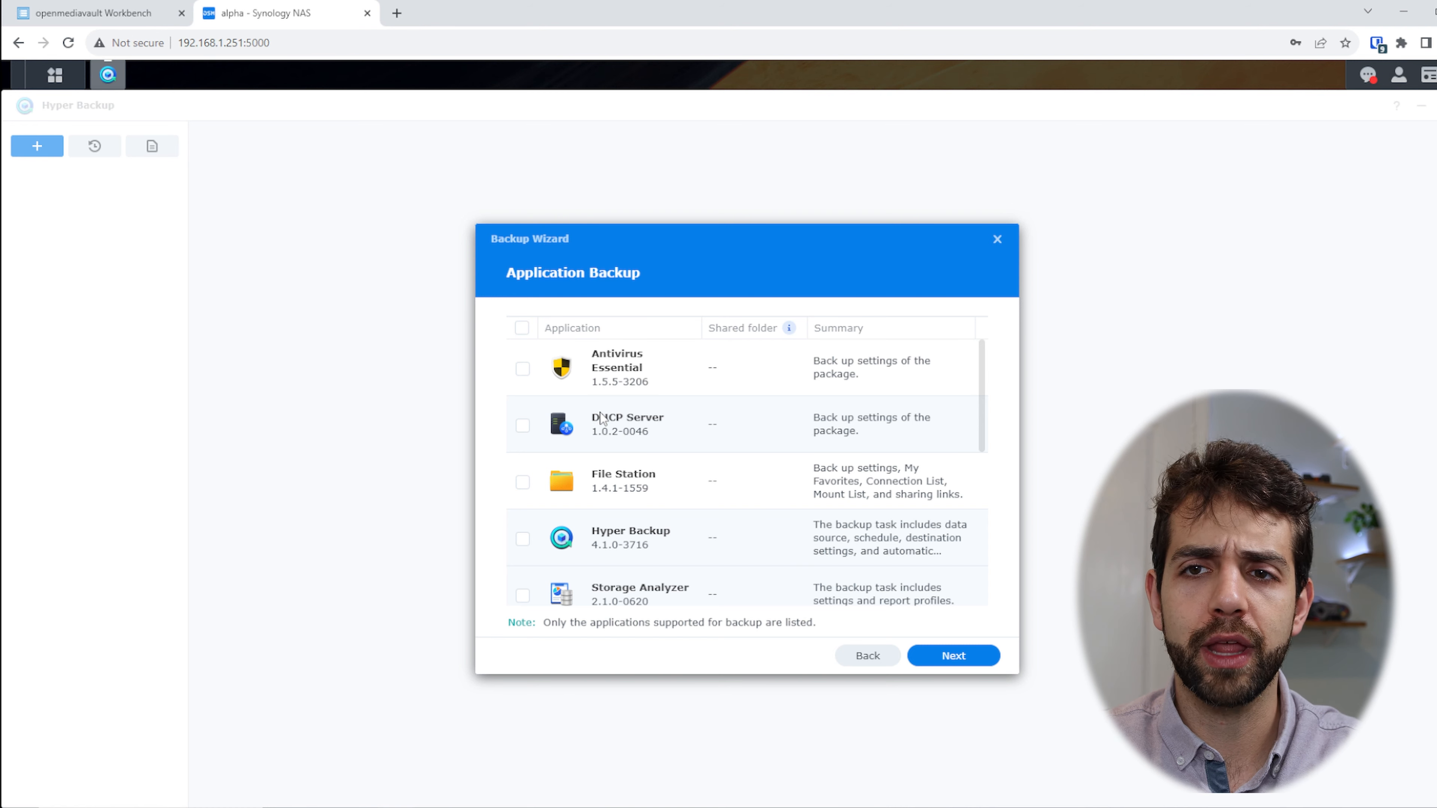
pyautogui.click(522, 370)
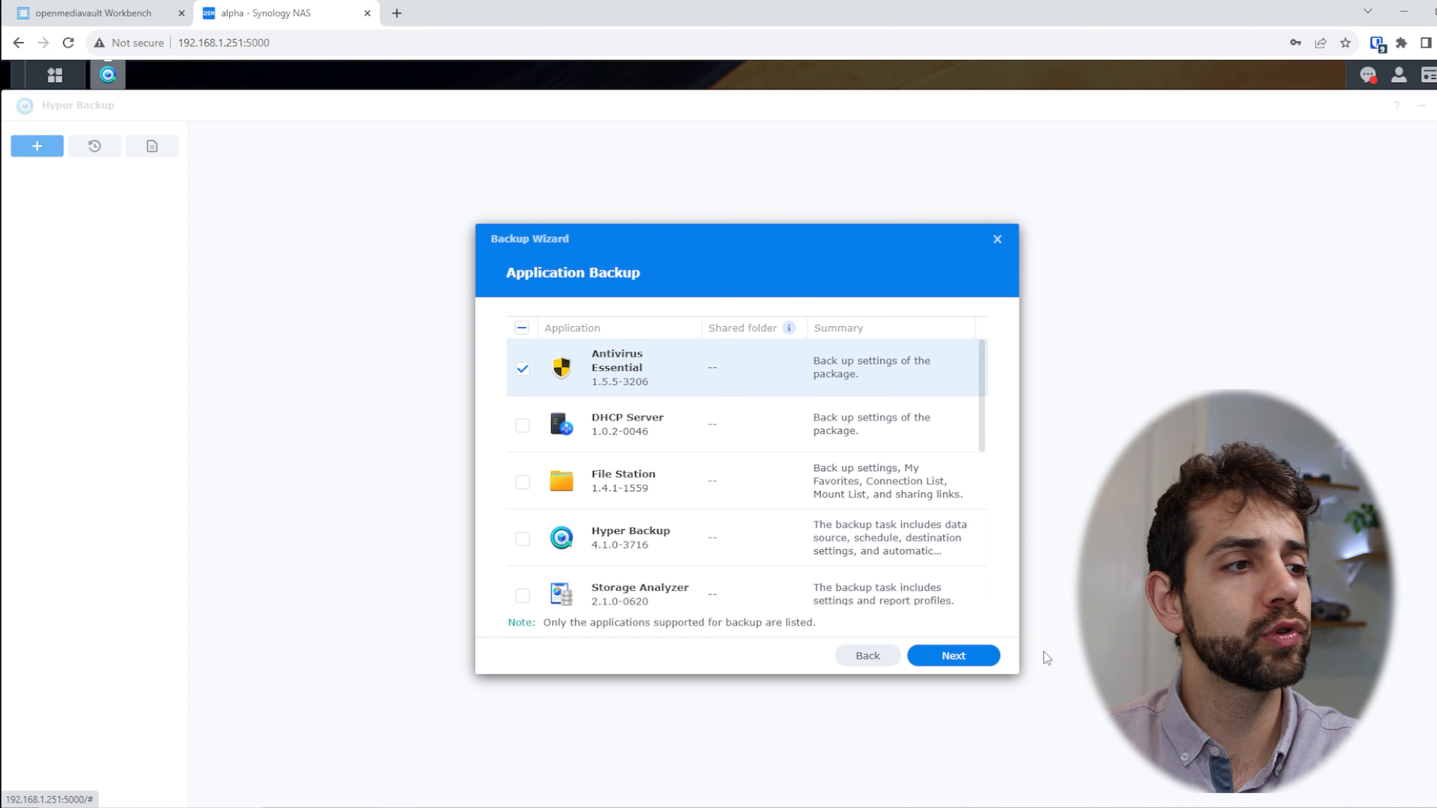
pyautogui.click(970, 659)
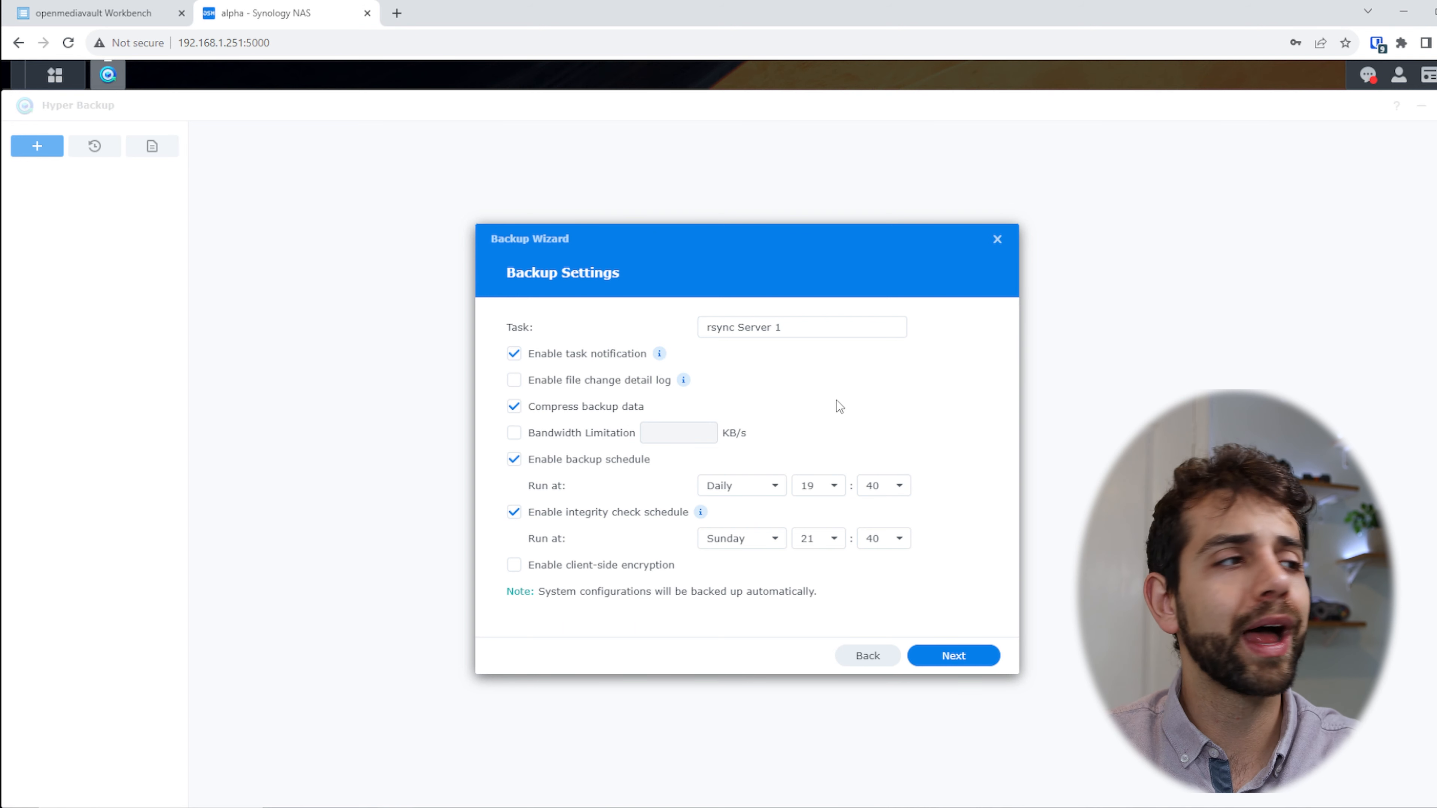
# Step: Enable the file change detail log for the task and accept the backup settings with a Daily schedule and no client-side encryption
pyautogui.click(511, 380)
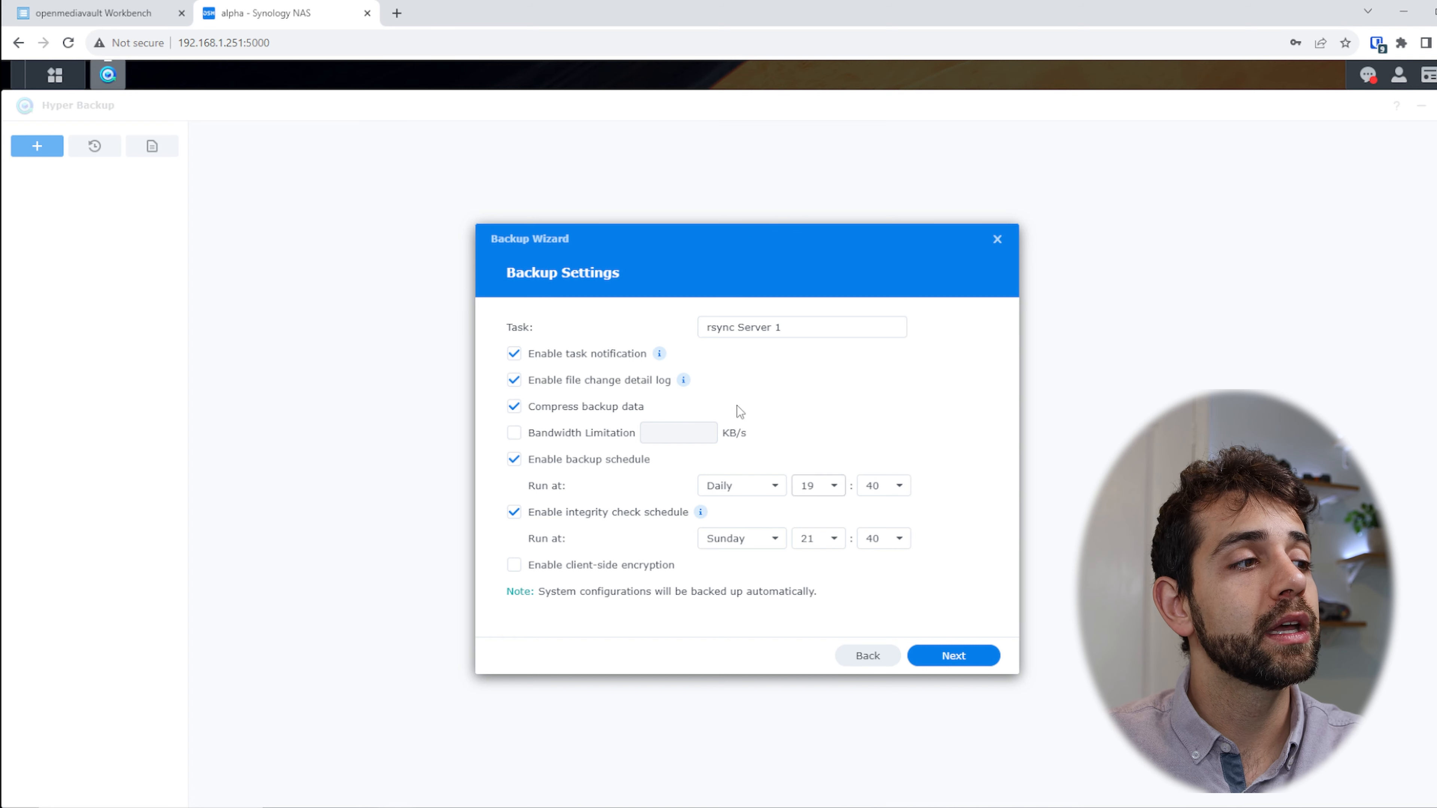
pyautogui.click(746, 487)
pyautogui.click(830, 384)
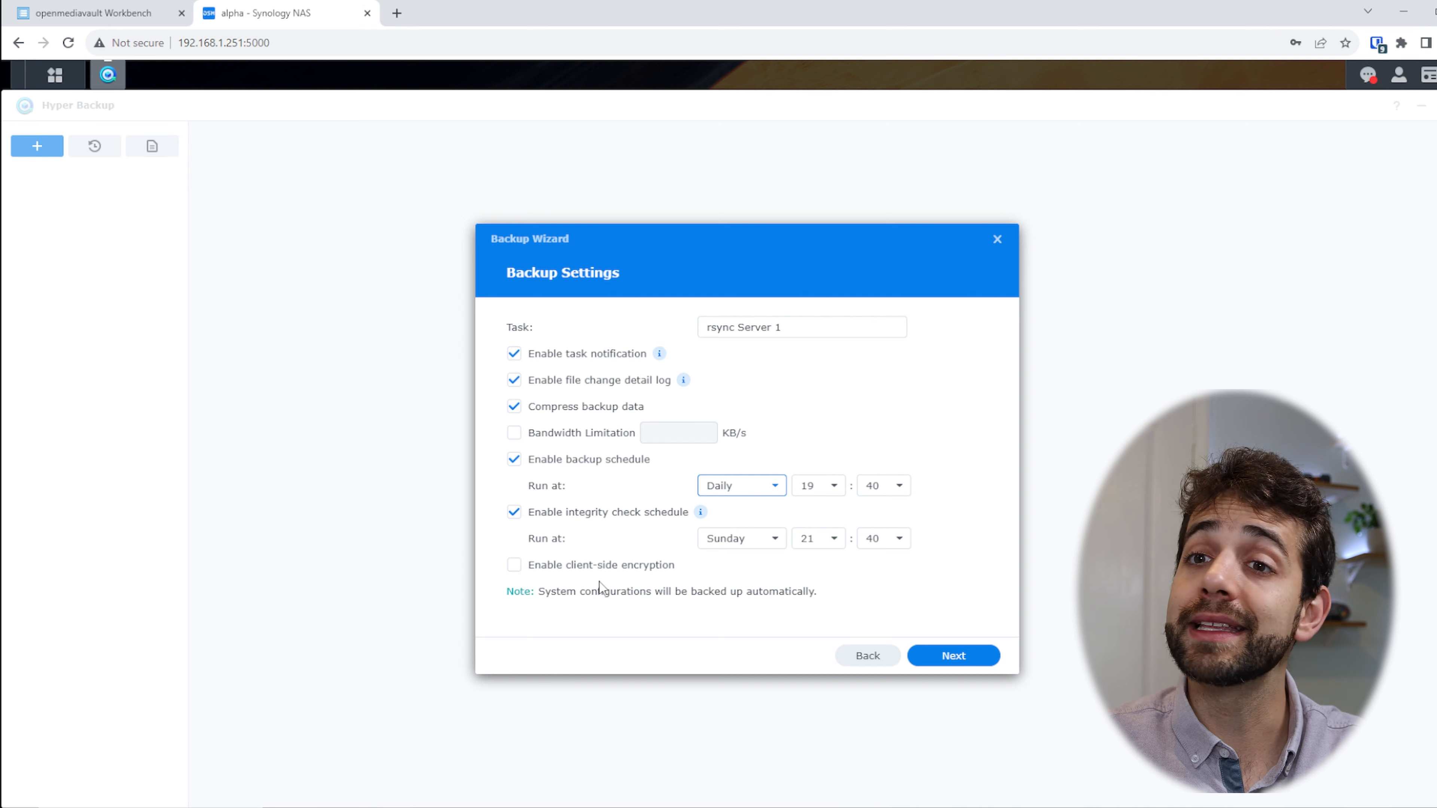
pyautogui.click(607, 563)
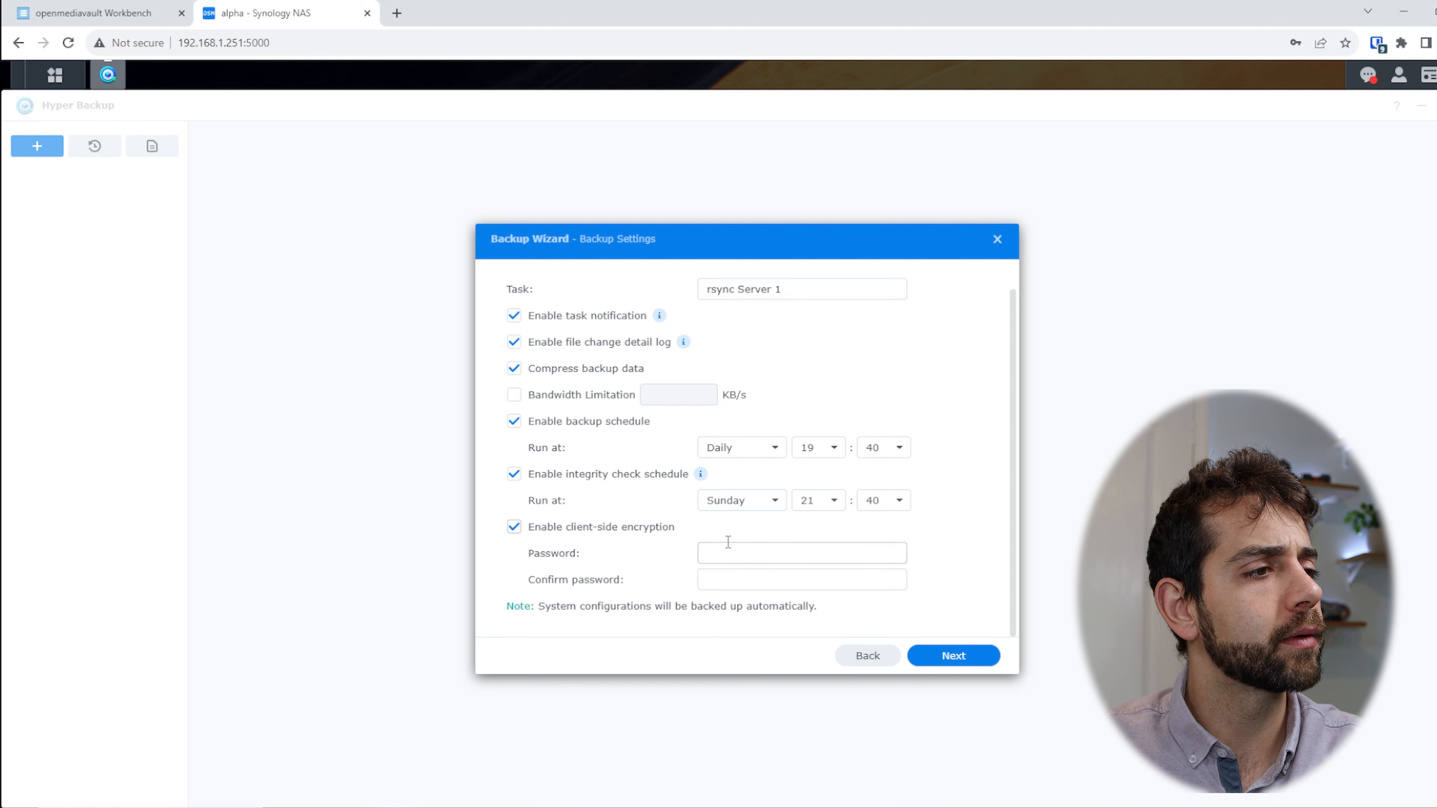
pyautogui.click(606, 527)
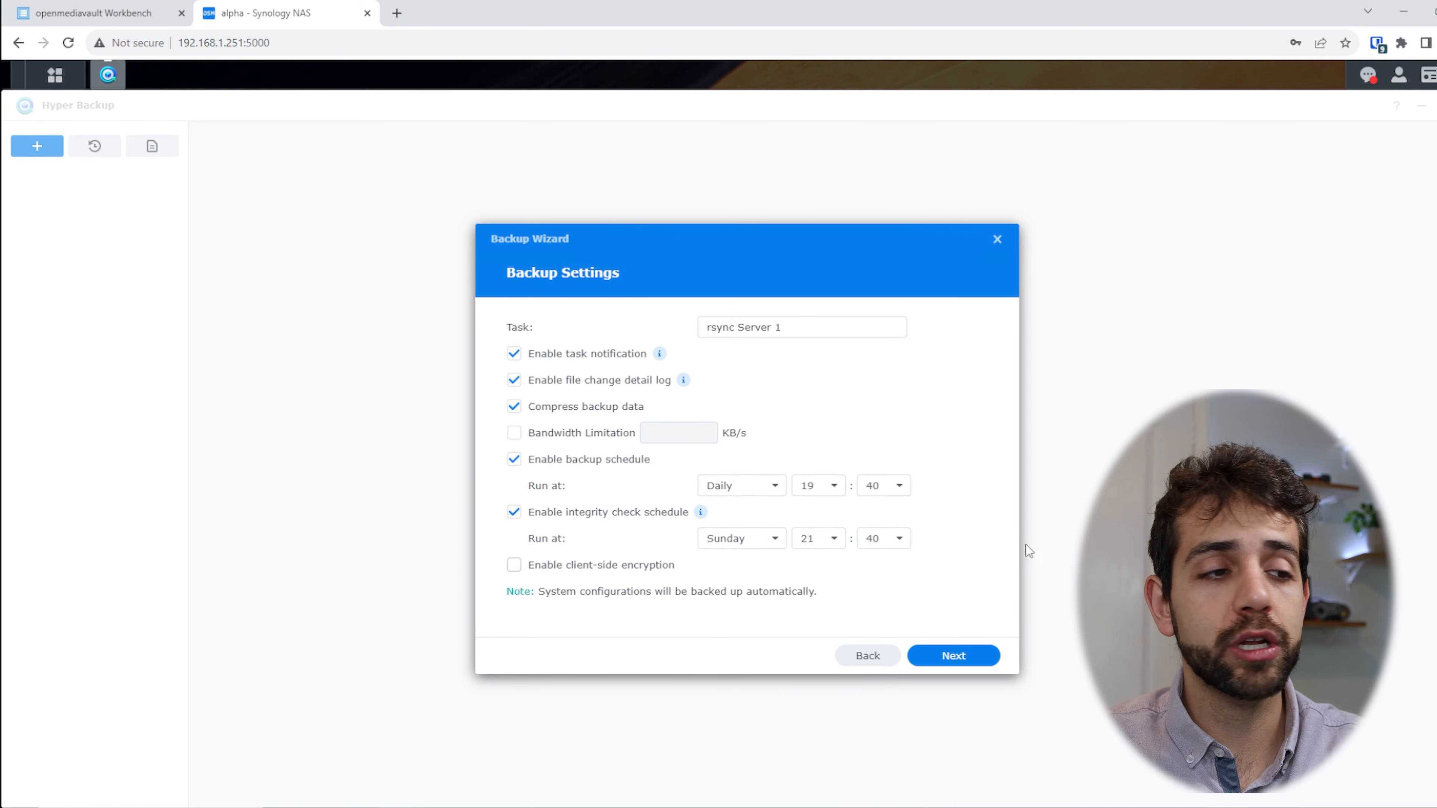
pyautogui.click(955, 663)
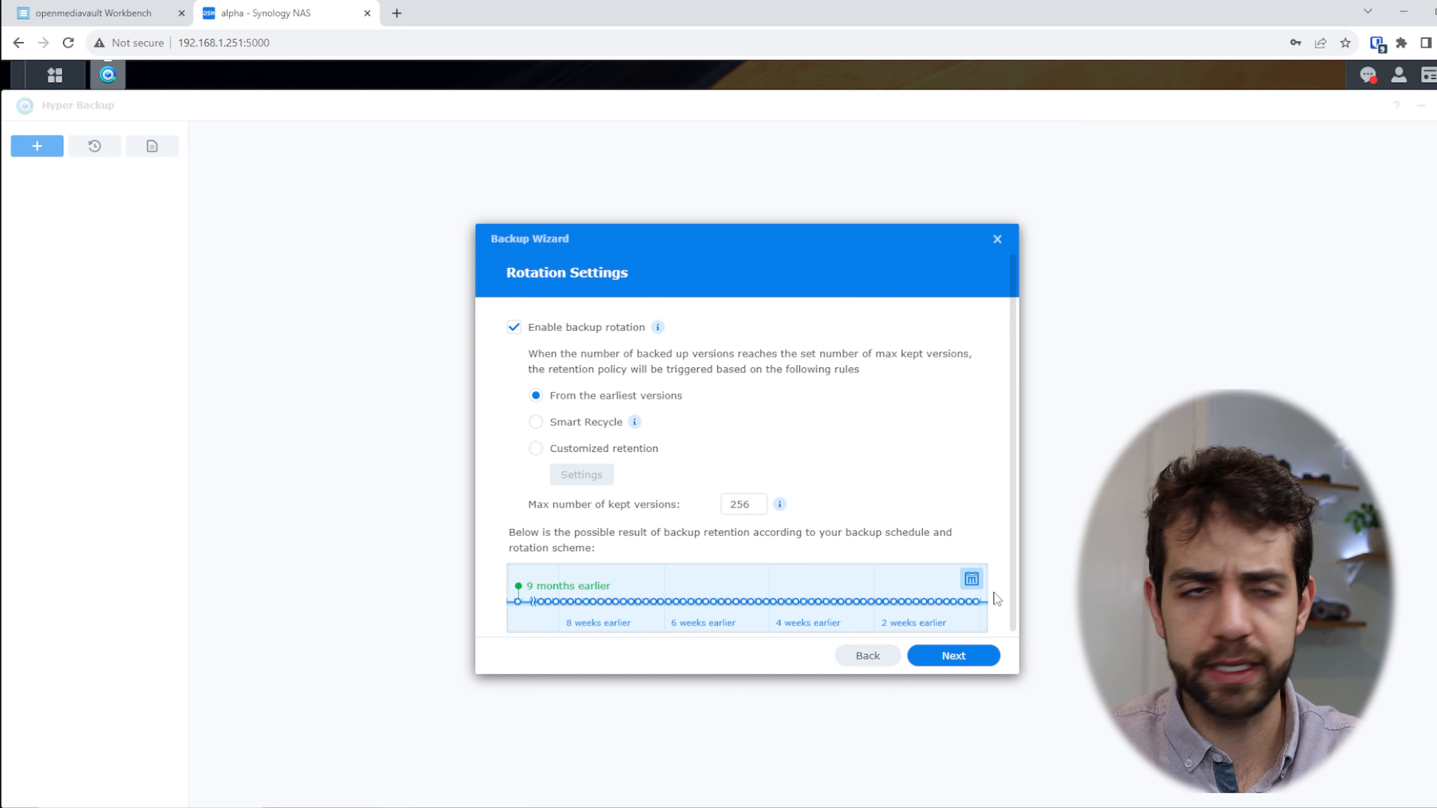
# Step: Set the backup rotation to Smart Recycle, then create the task and start its first backup immediately
pyautogui.click(566, 423)
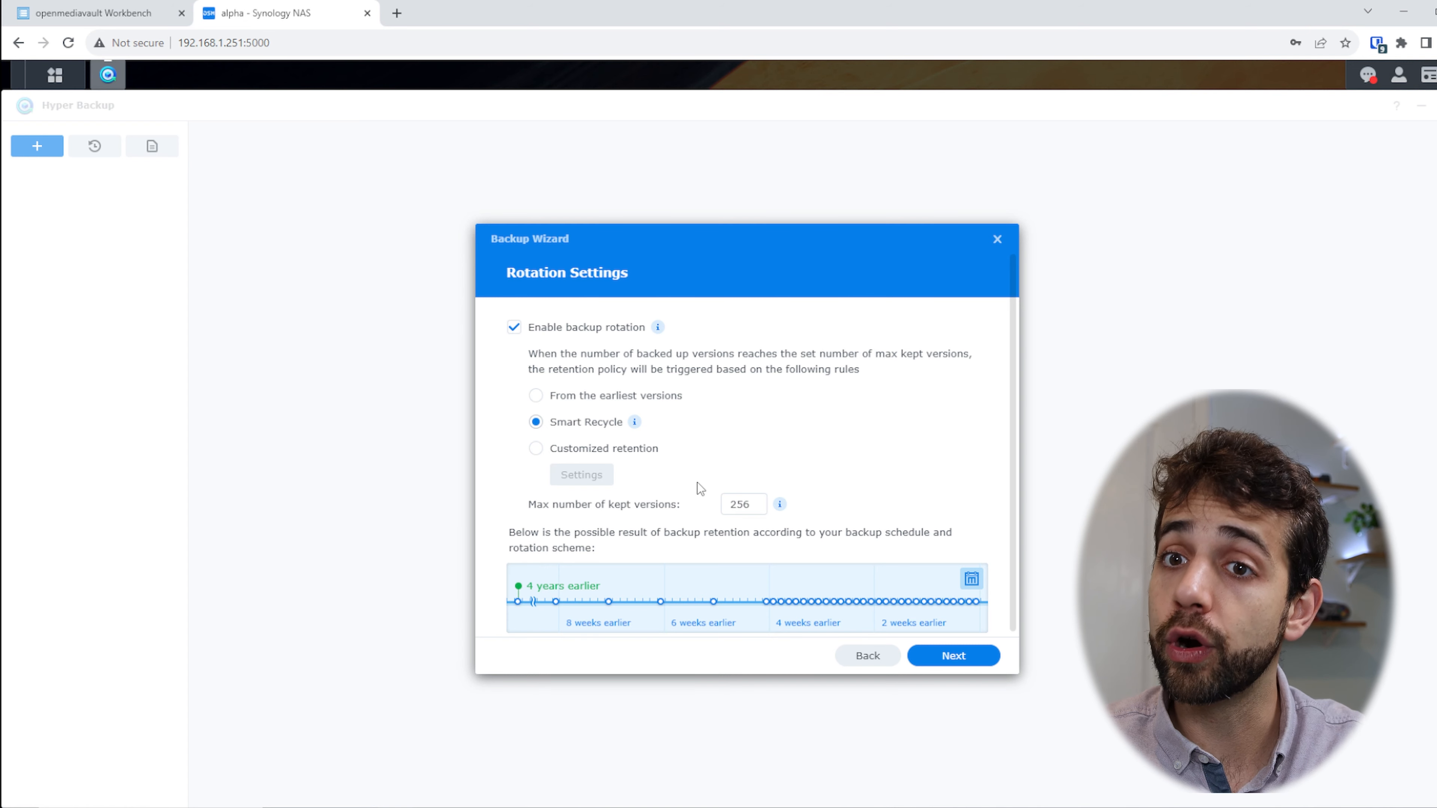
pyautogui.click(983, 661)
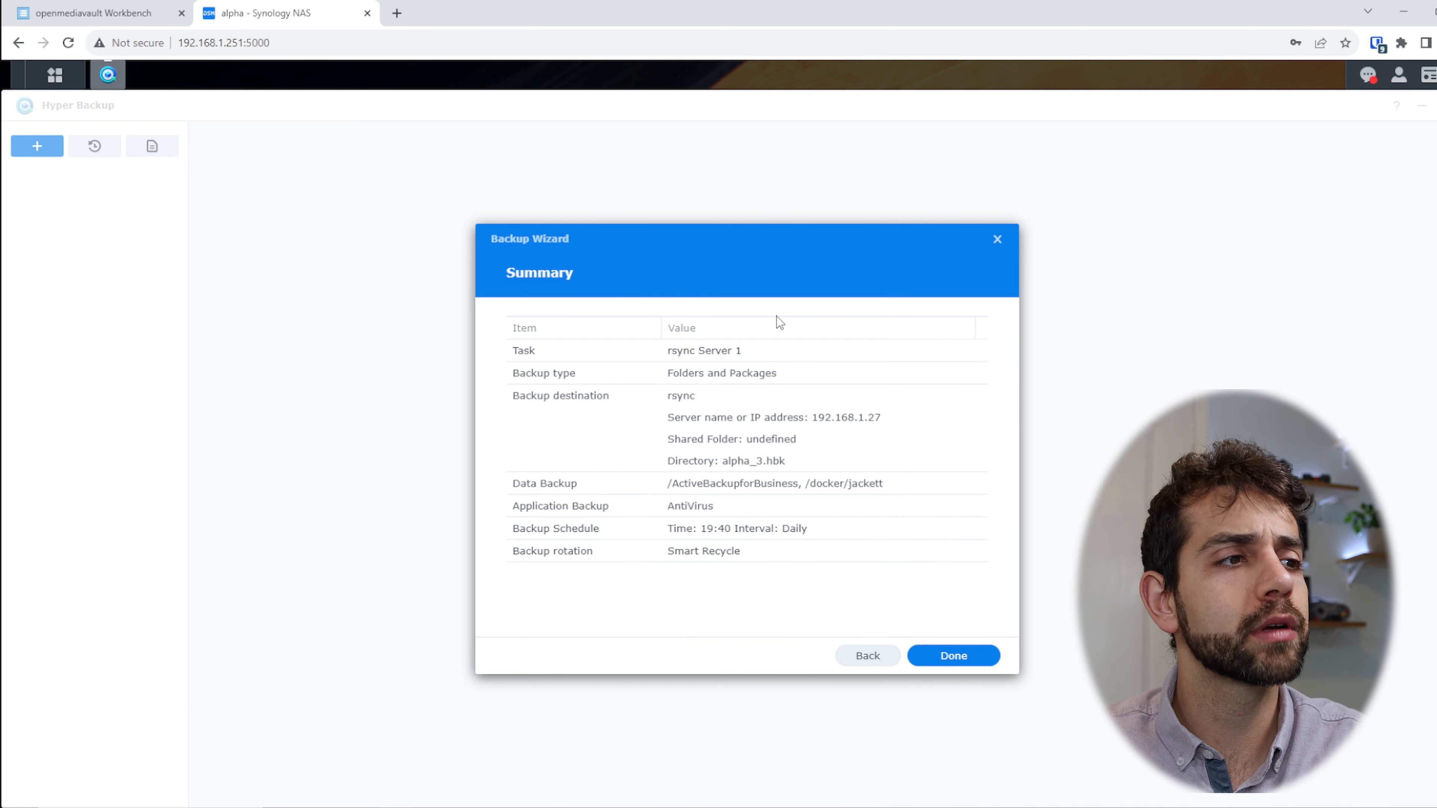
pyautogui.click(938, 649)
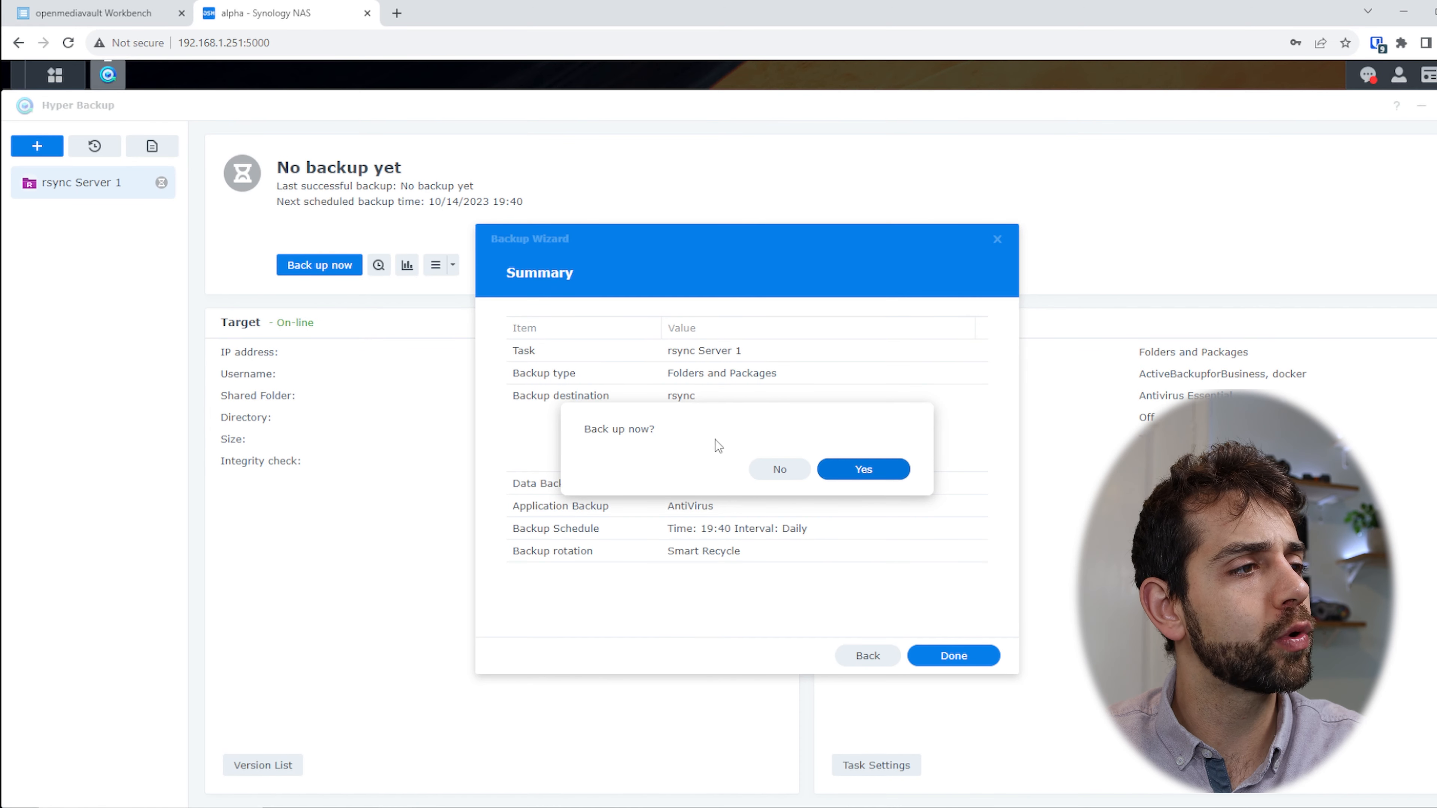
pyautogui.click(892, 478)
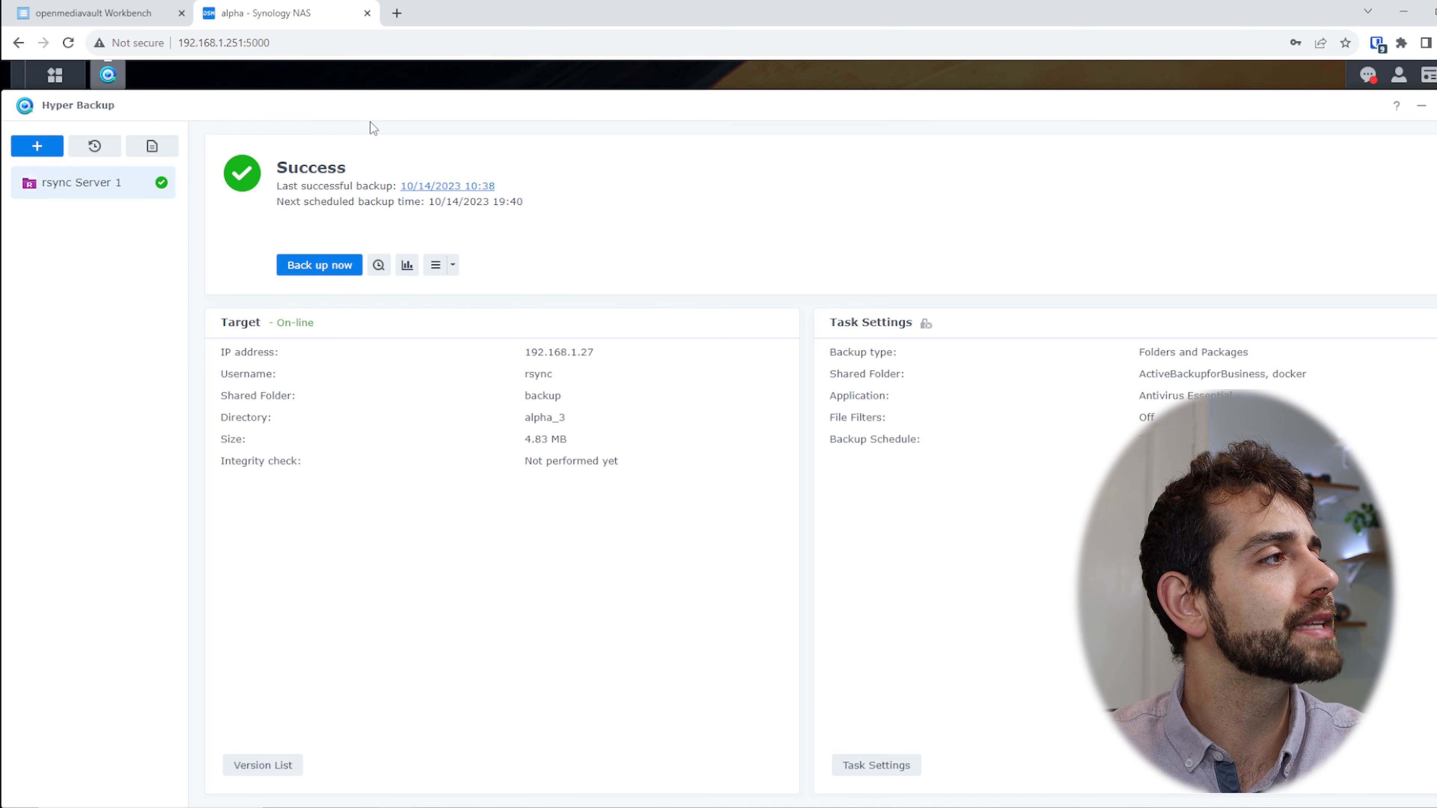
# Step: Run a backup integrity check on the rsync Server 1 task
pyautogui.click(453, 265)
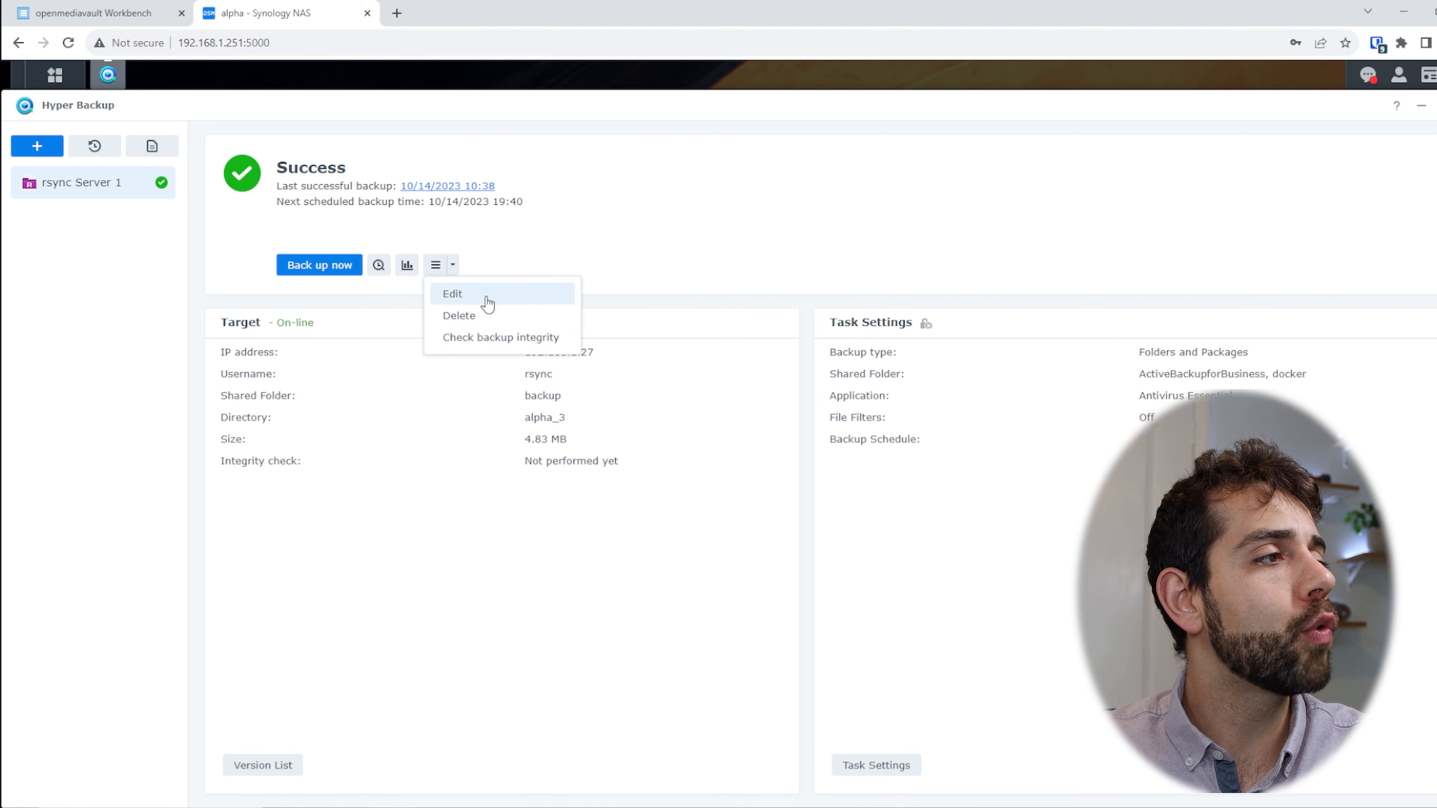
pyautogui.click(492, 342)
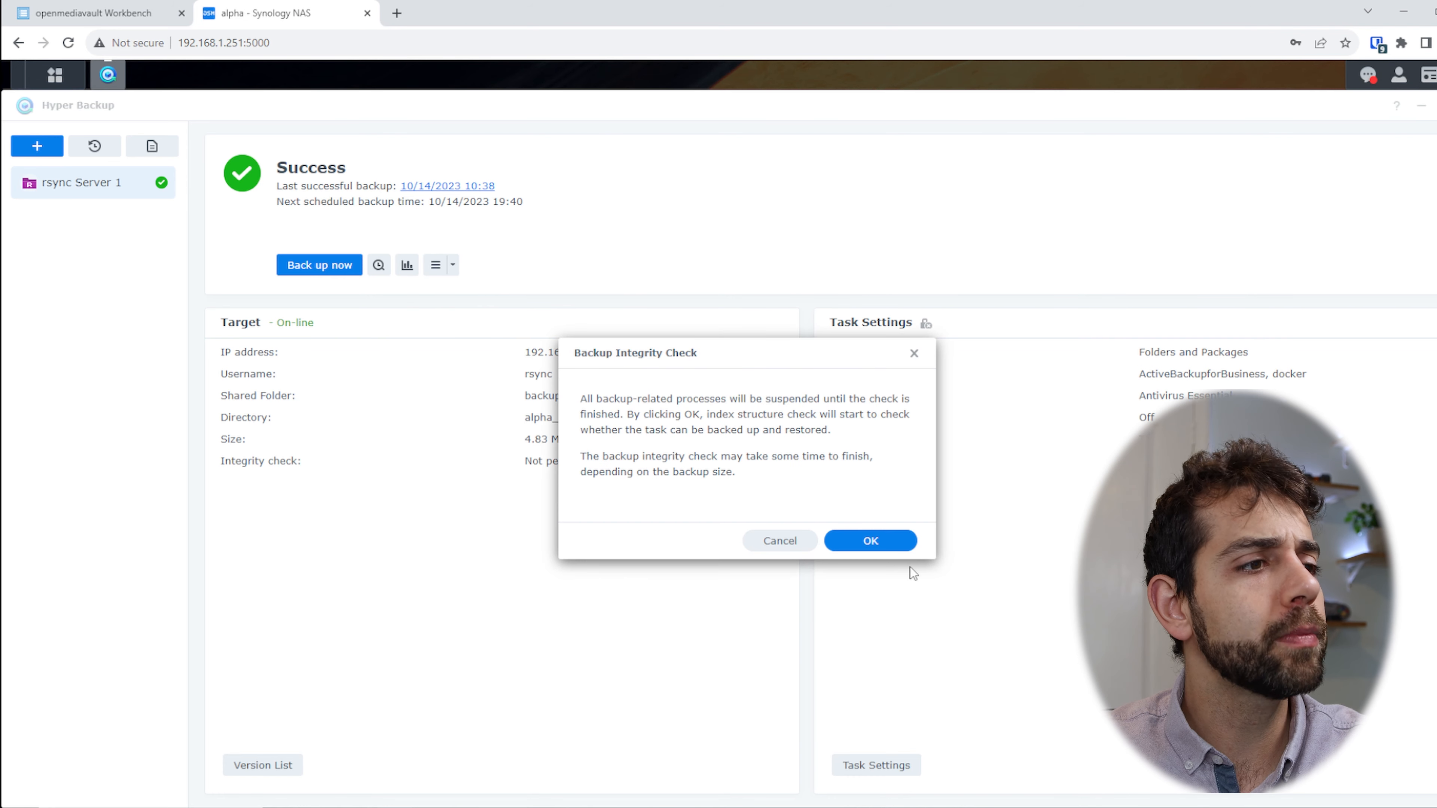
pyautogui.click(886, 543)
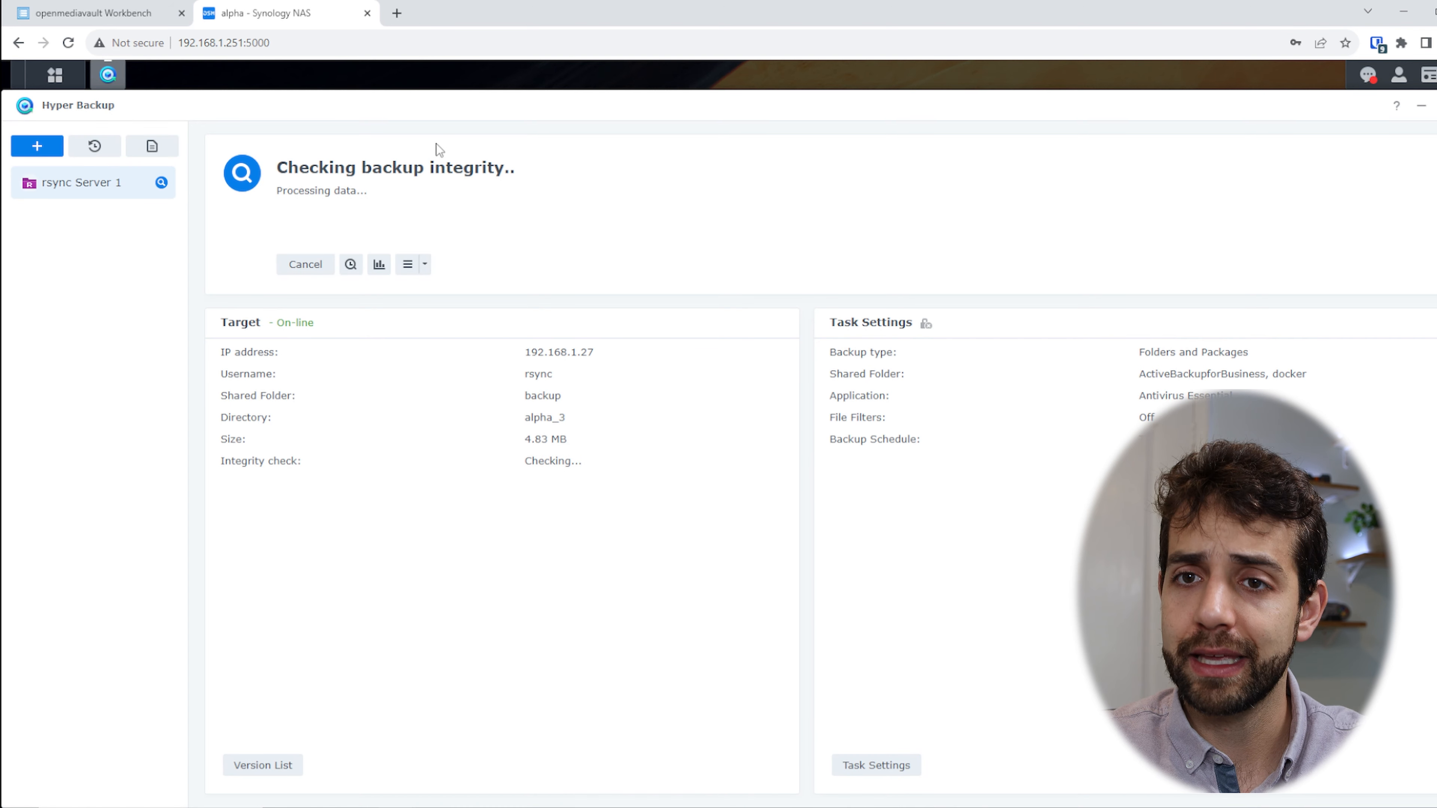
# Step: Examine the task's backup statistics for destination usage, source disk usage and source file changes, then close them
pyautogui.click(378, 264)
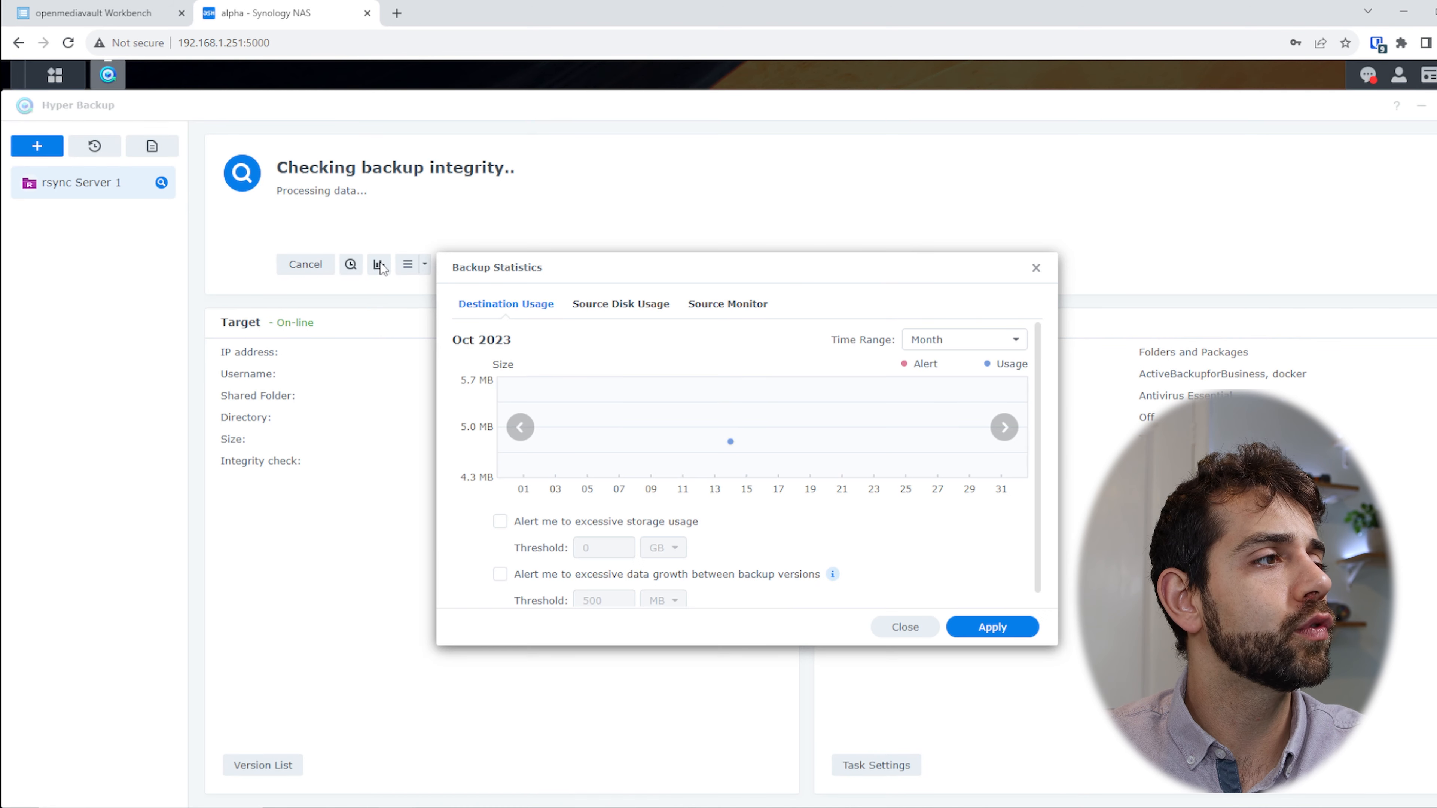
pyautogui.moveTo(730, 442)
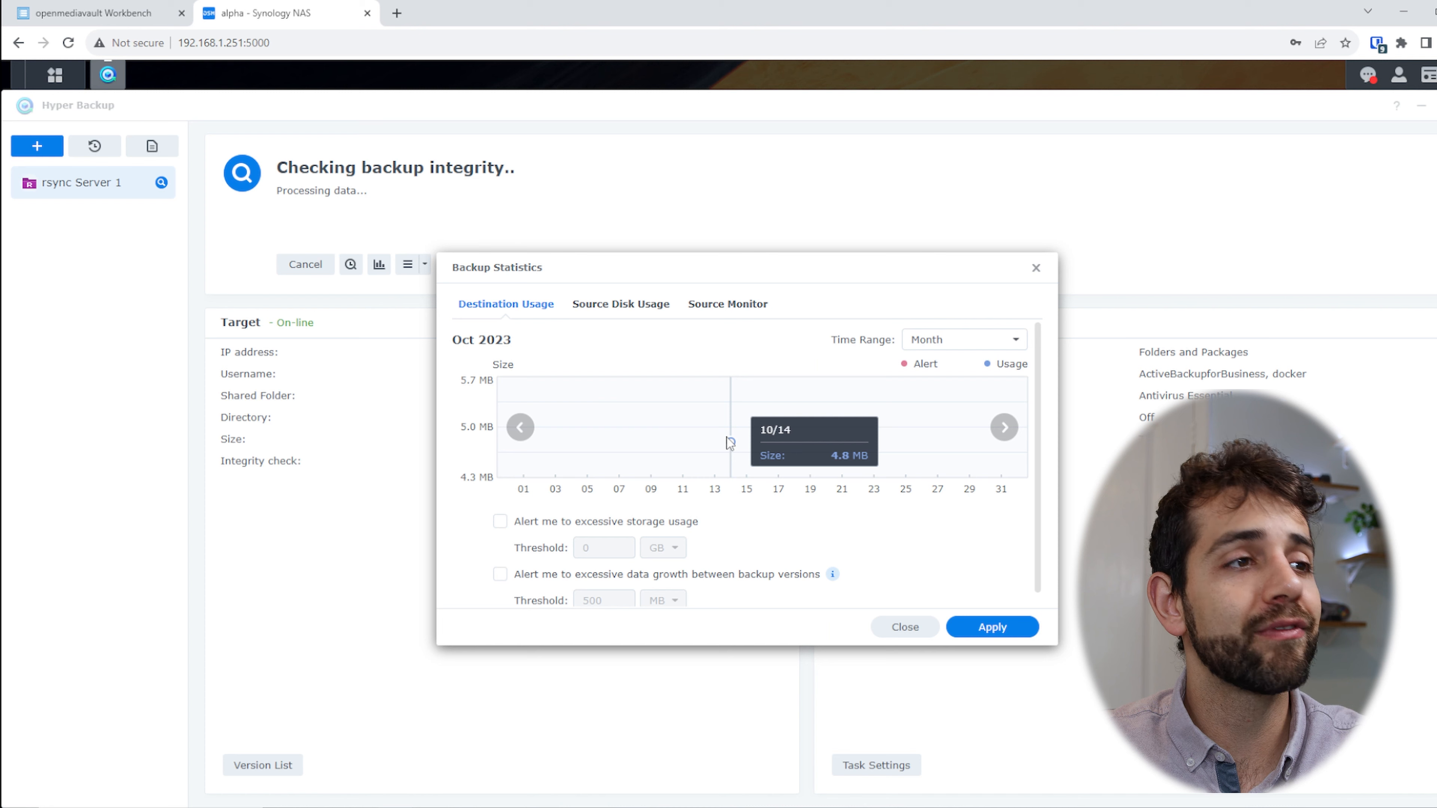
pyautogui.click(655, 304)
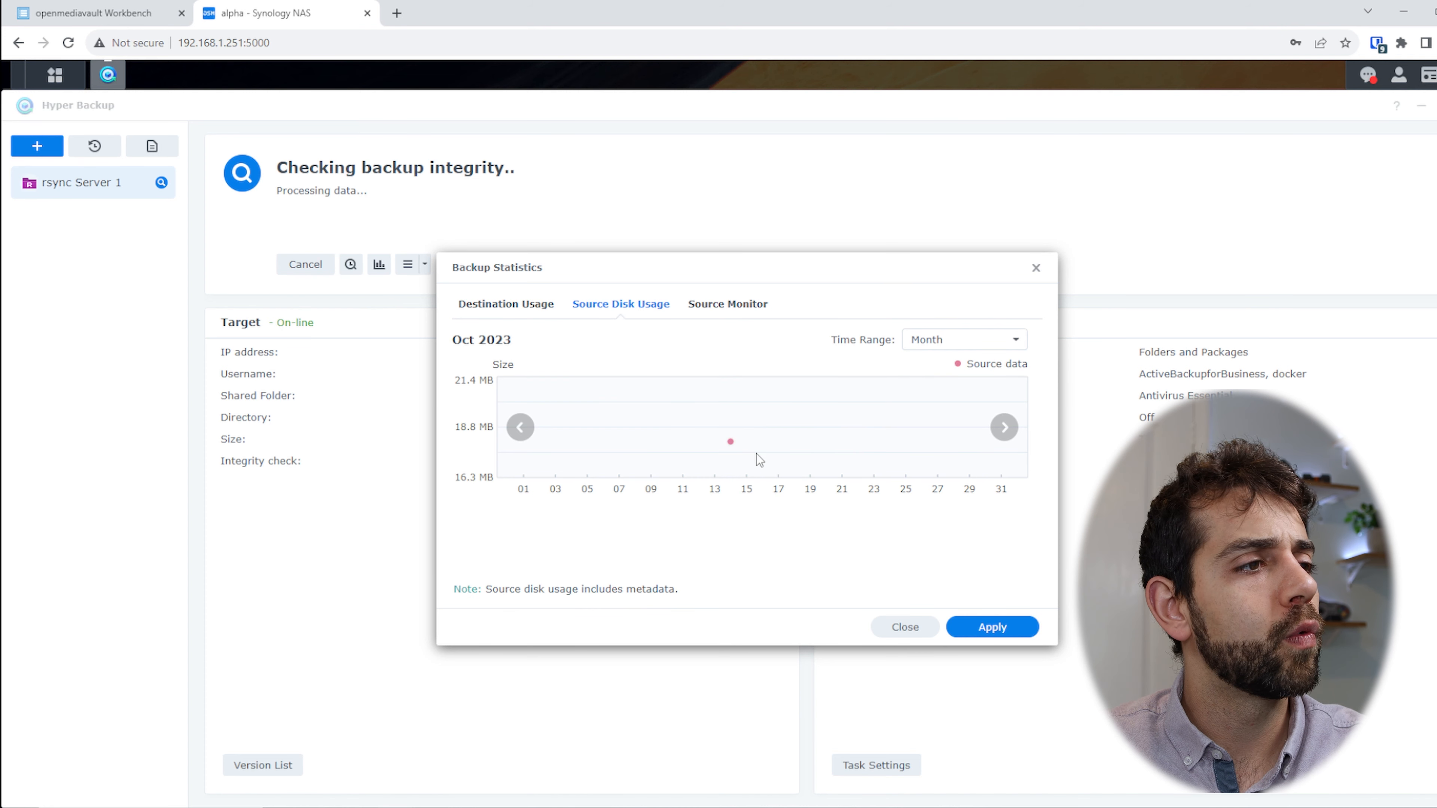
pyautogui.moveTo(735, 446)
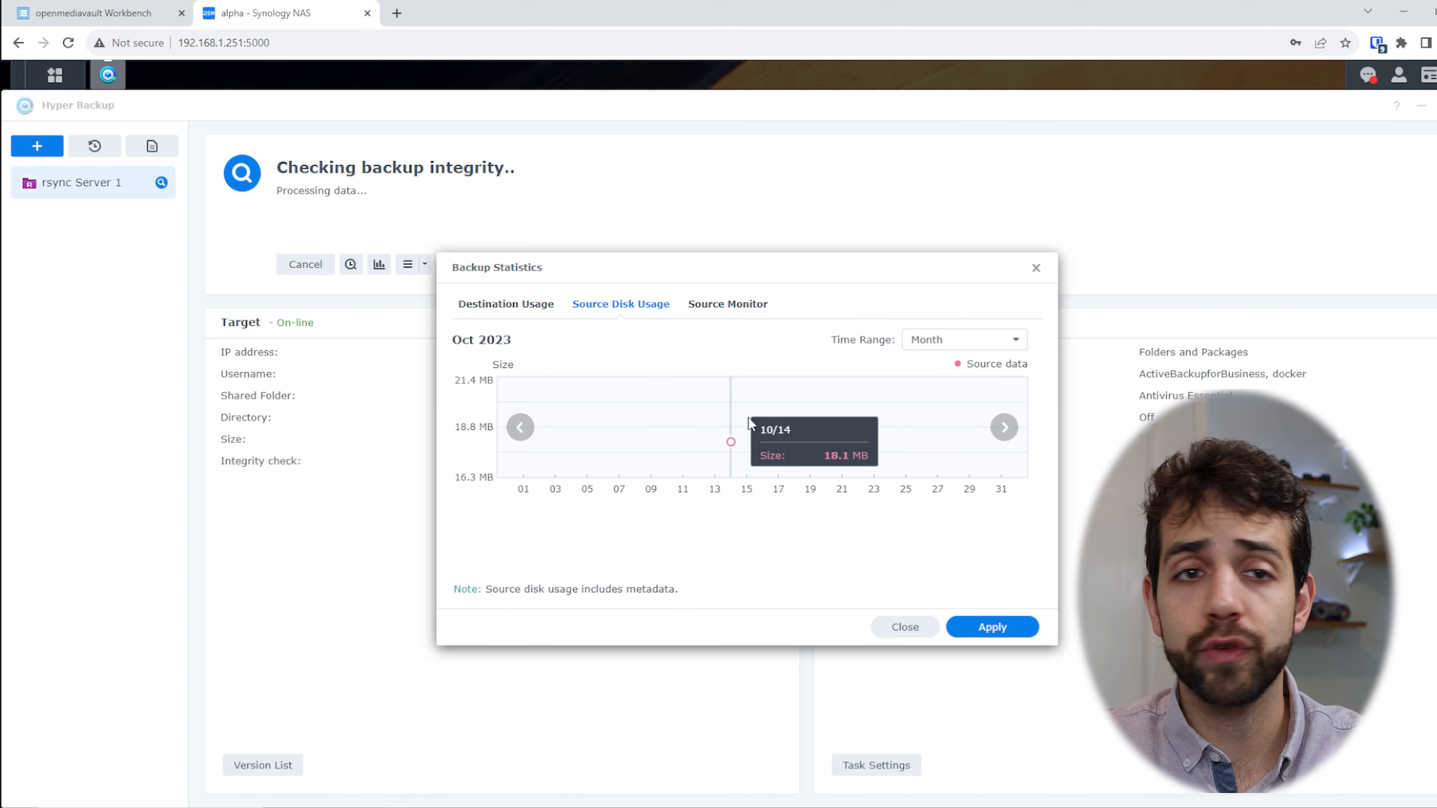
pyautogui.click(709, 304)
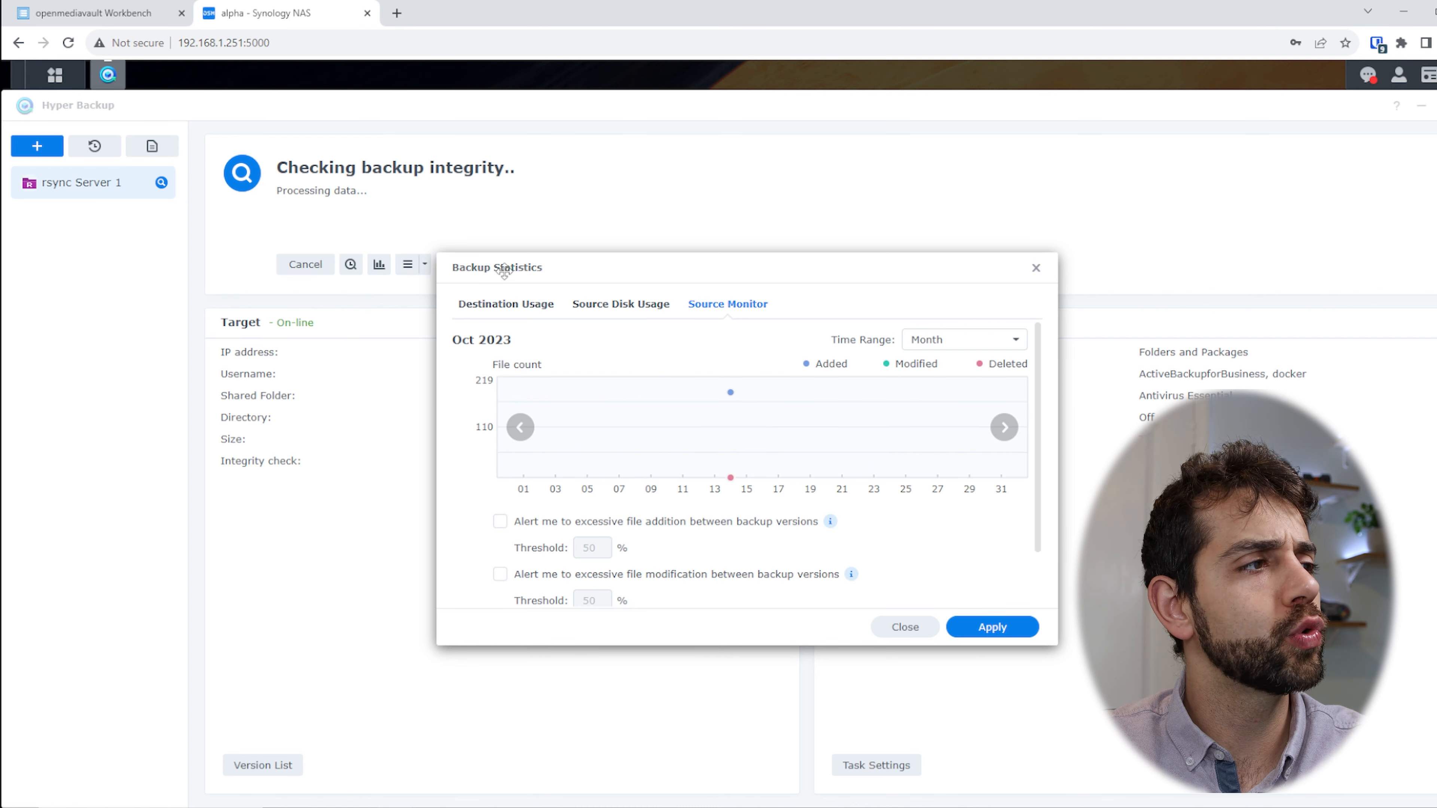
pyautogui.click(501, 305)
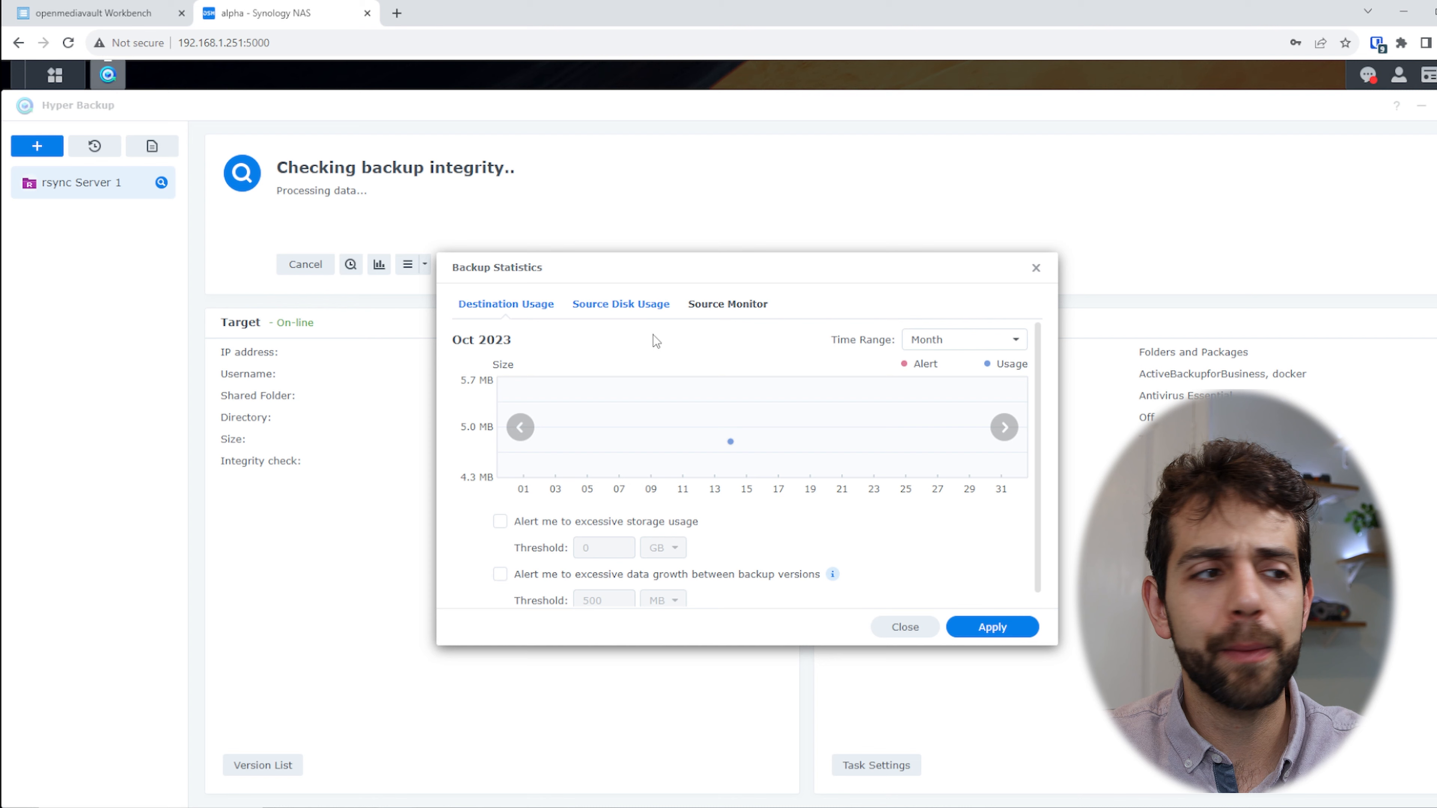
pyautogui.click(908, 627)
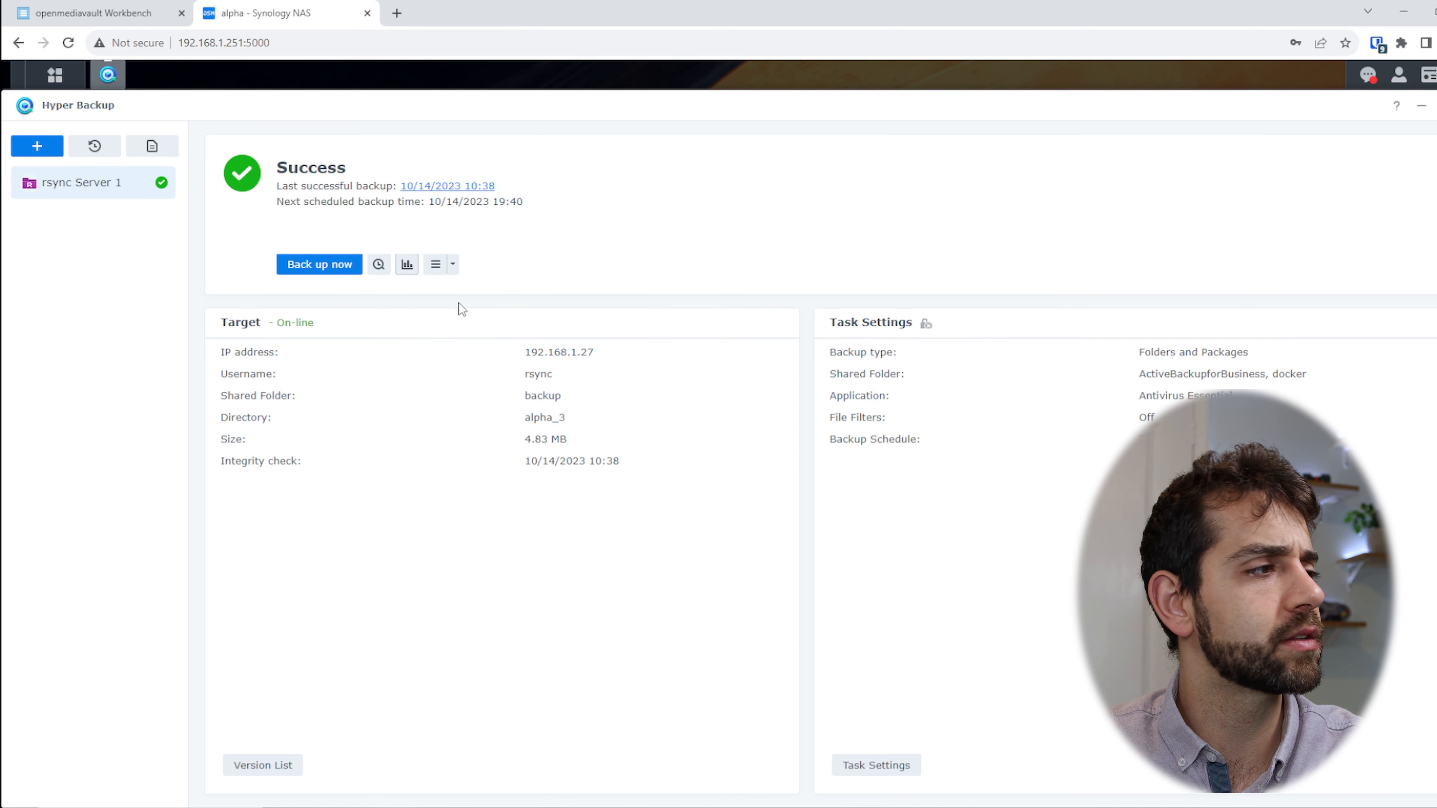